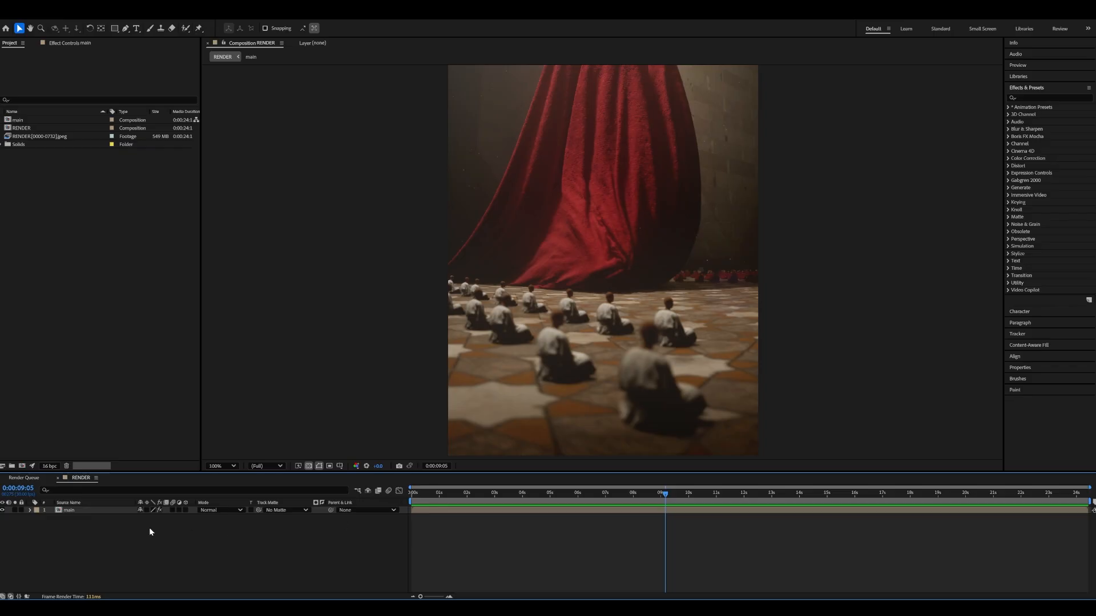
Apply a single instance of the Shift Channels effect to the main layer, removing the duplicate effect
click(440, 492)
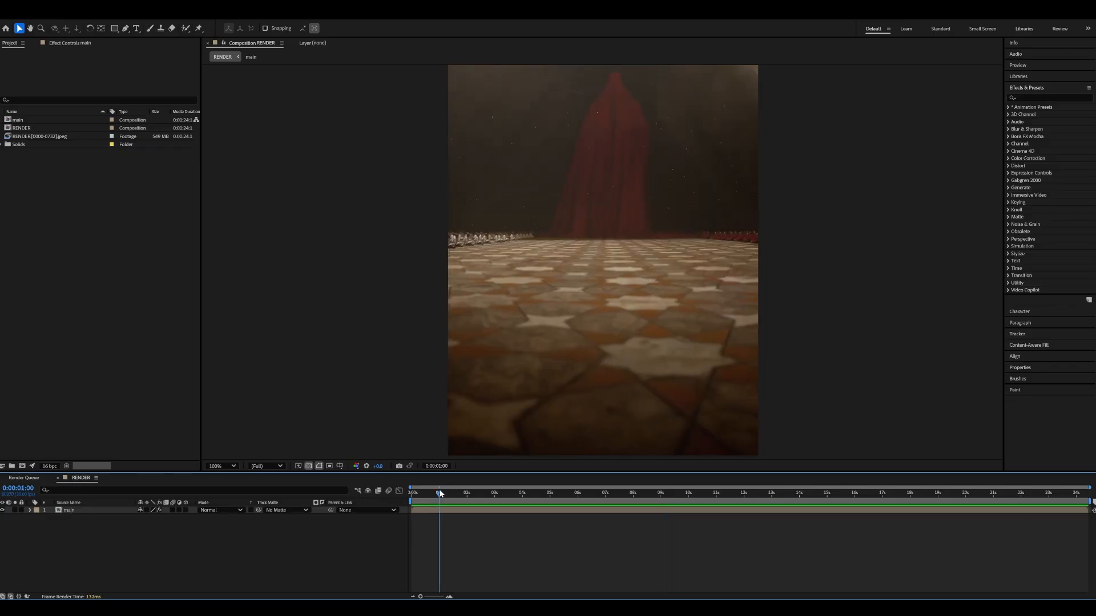
drag(440, 493, 627, 474)
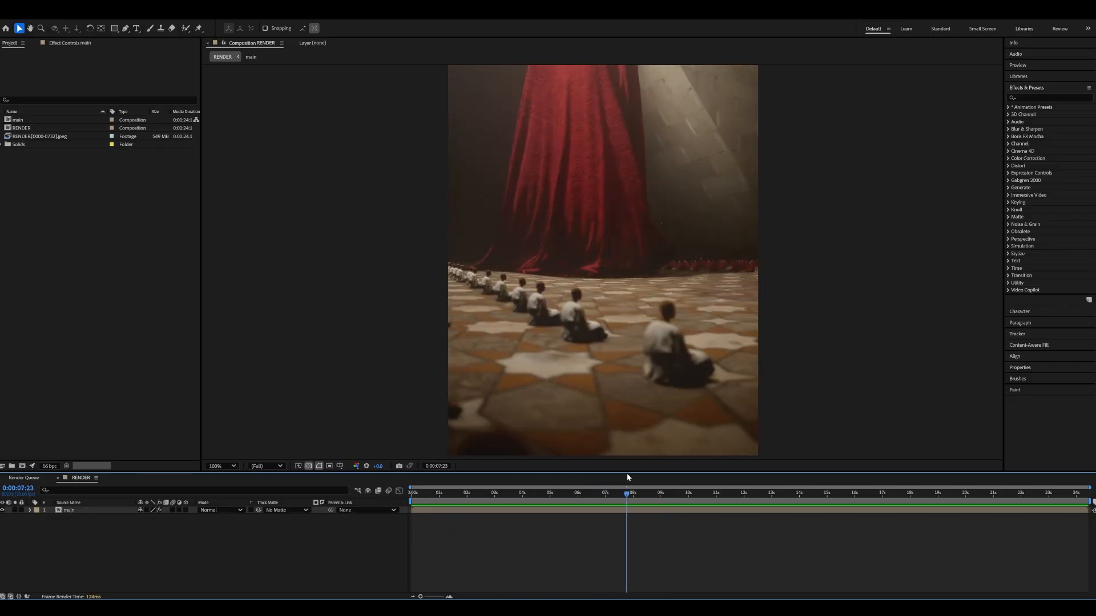
click(1044, 96)
text(shift)
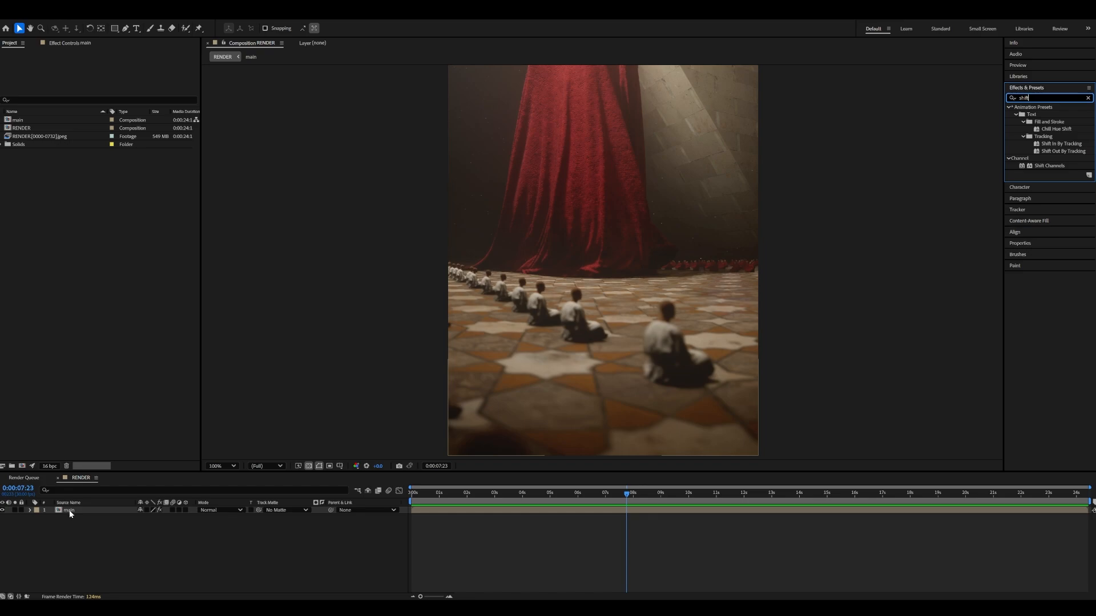
drag(1046, 168, 88, 512)
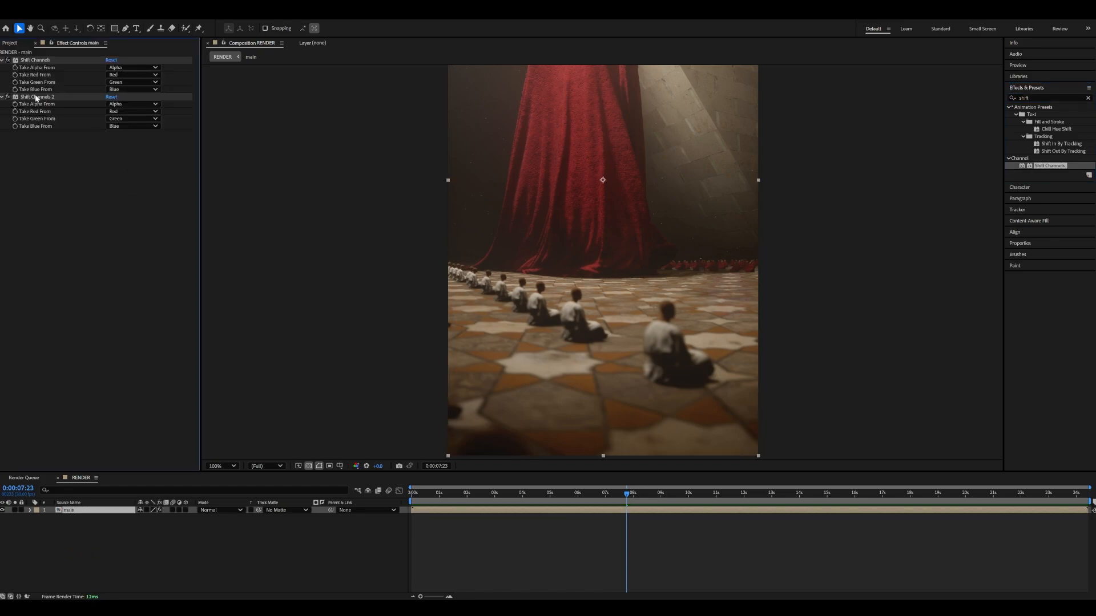
key(Delete)
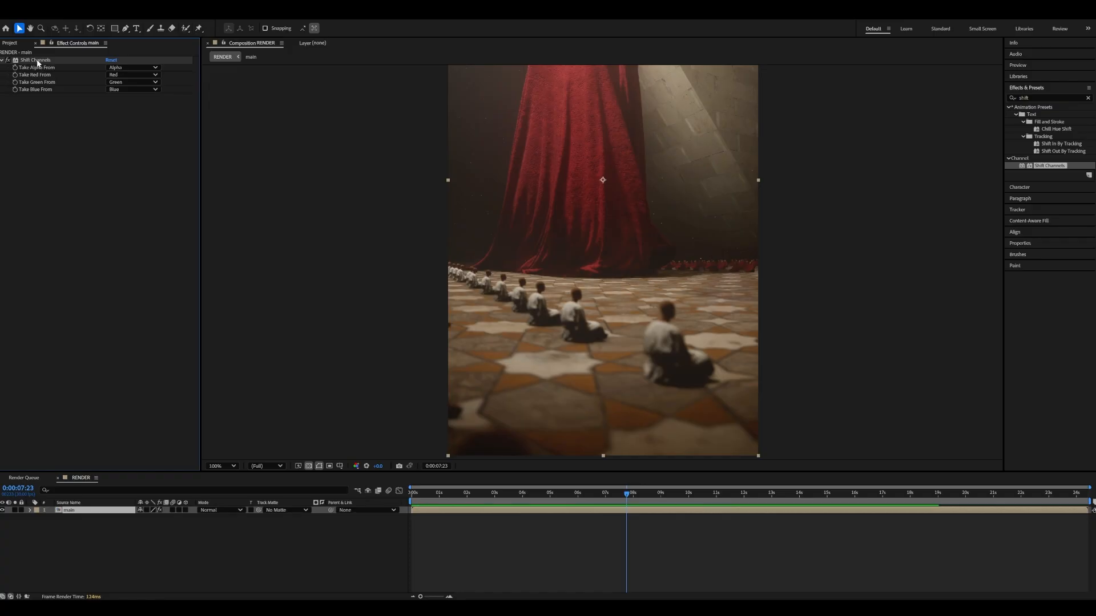
click(34, 61)
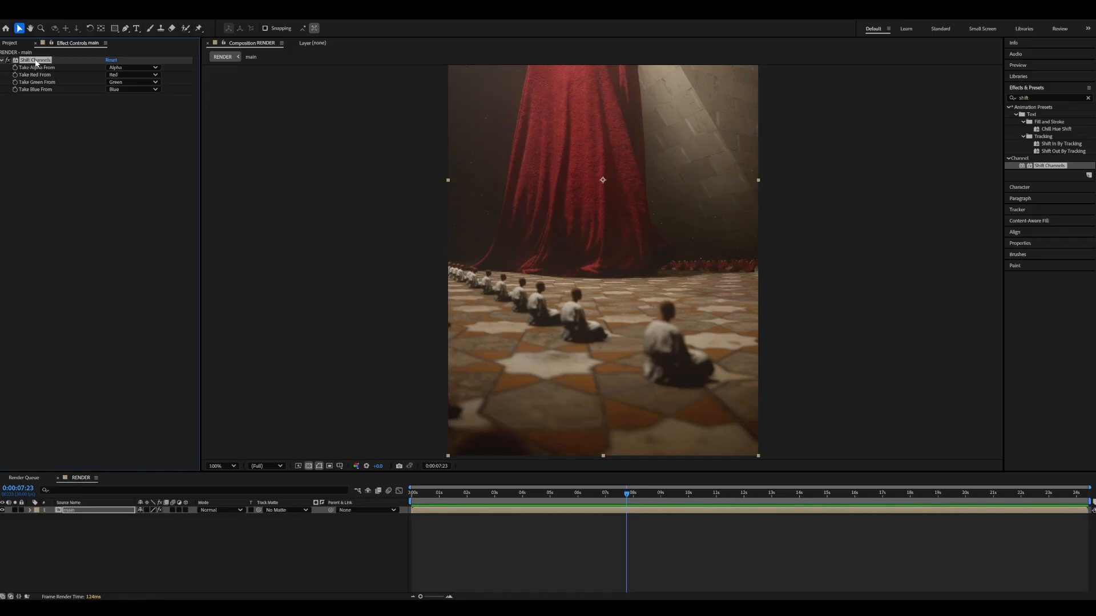
click(90, 512)
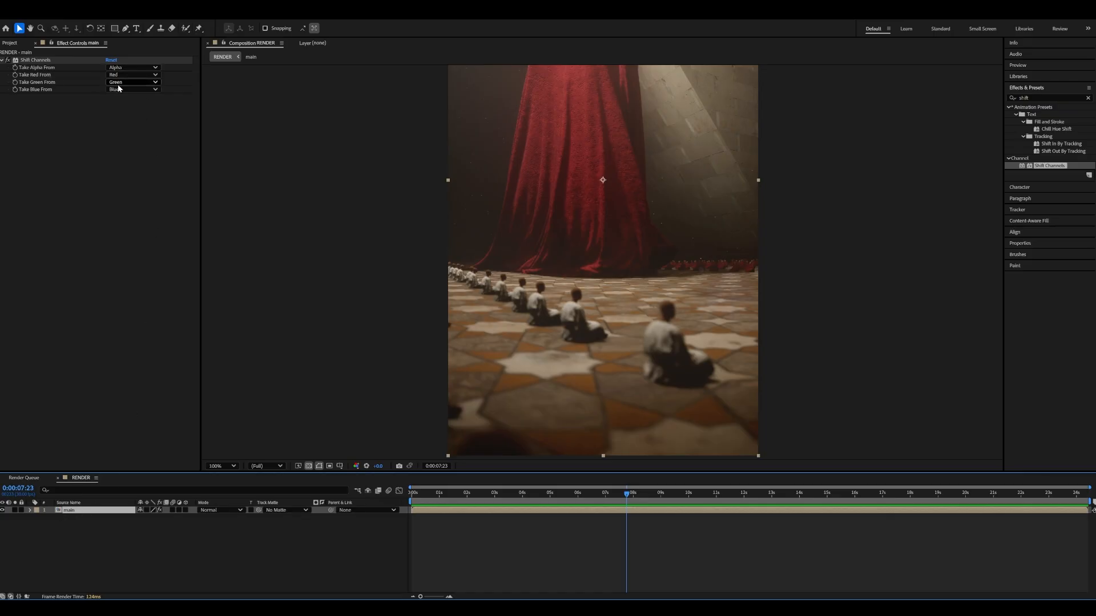
Isolate the layer's red channel by setting Take Green From and Take Blue From to Full Off, and set its blending mode to Screen
click(140, 192)
click(138, 181)
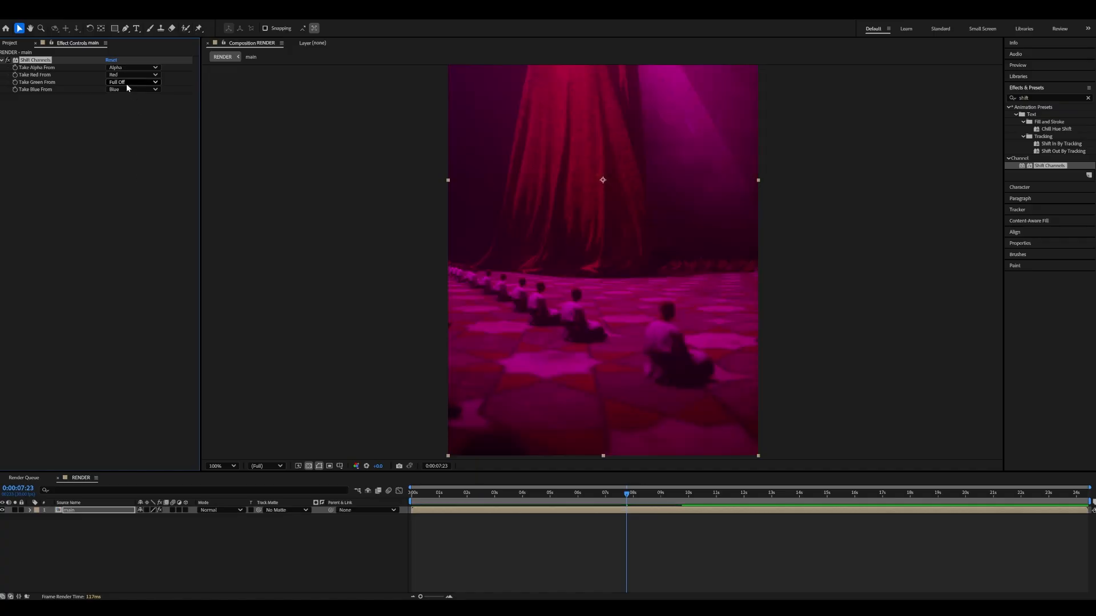
click(81, 72)
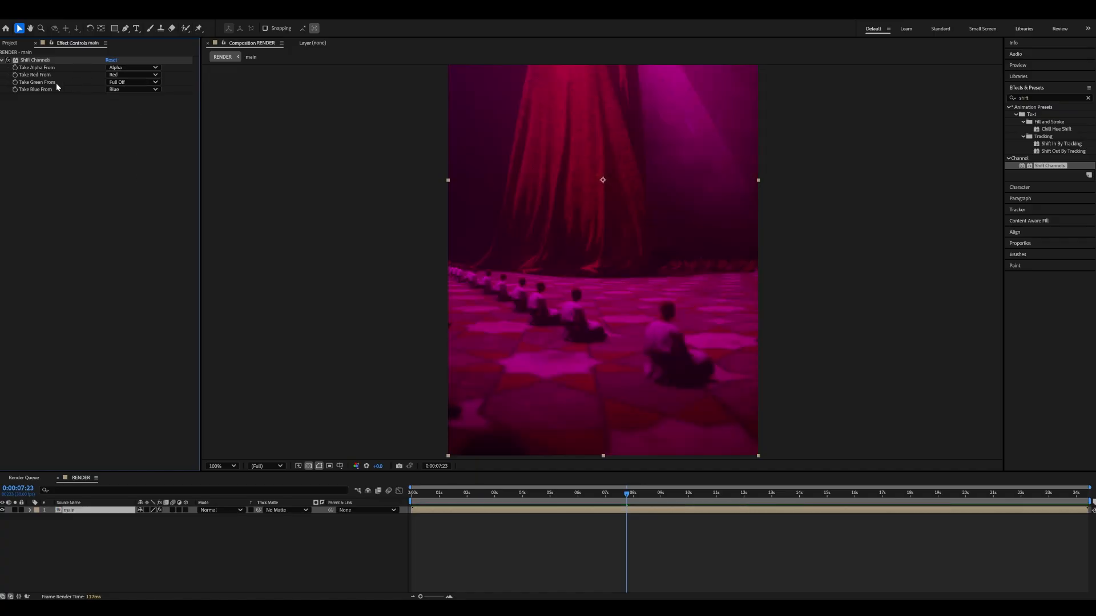
click(132, 89)
click(129, 187)
click(195, 542)
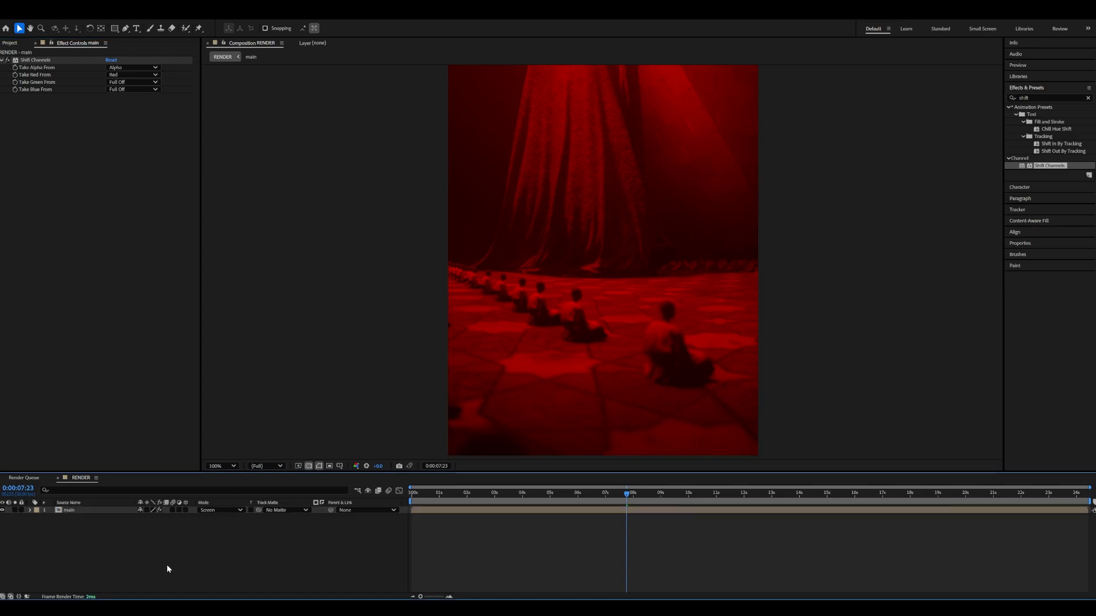
Duplicate the red-channel main layer twice to make three stacked copies
click(89, 511)
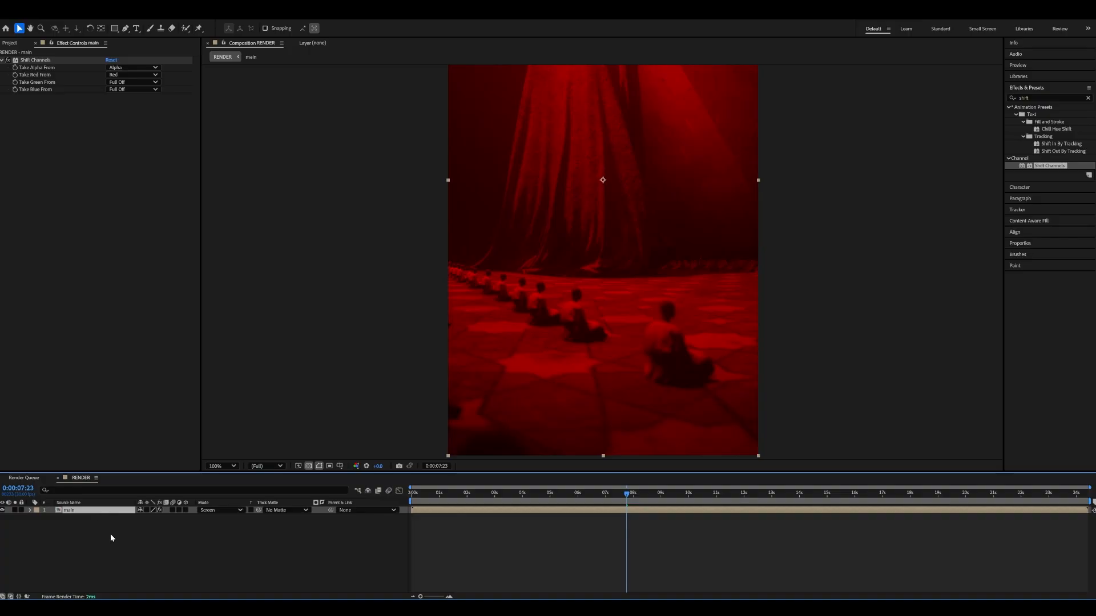
key(ctrl+d)
key(ctrl+d)
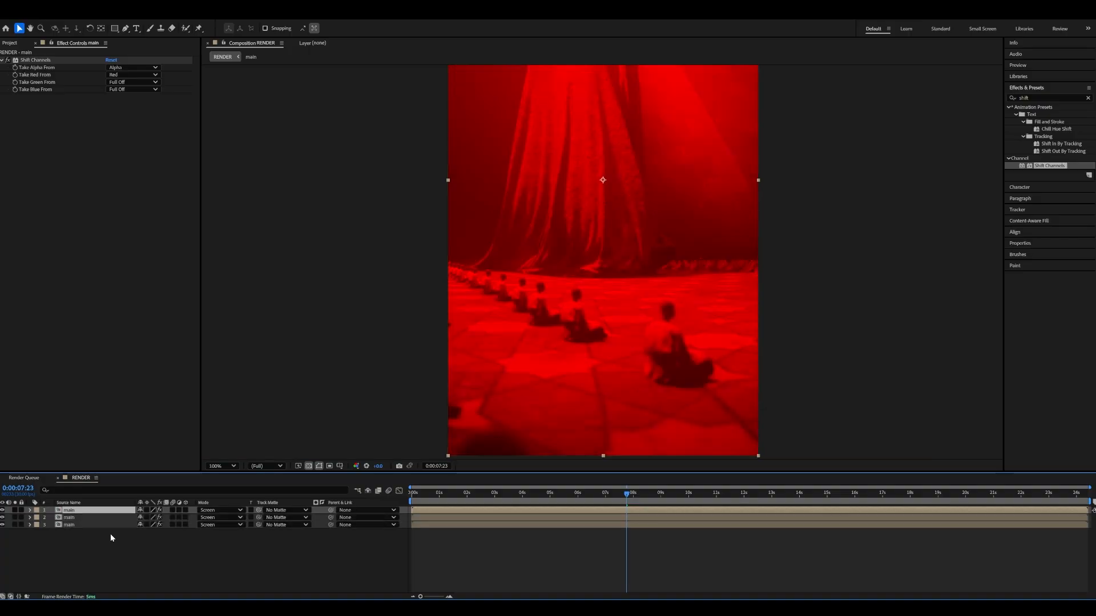
Rename the three layers r, g and b in order from the uppermost down
click(72, 518)
click(70, 510)
key(Return)
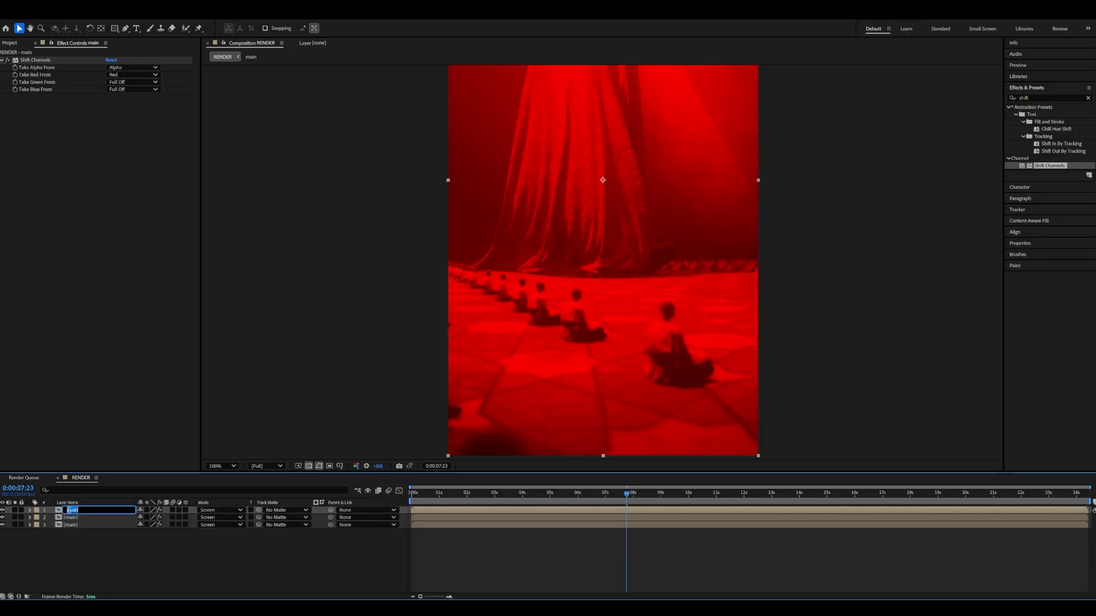
text(r)
click(71, 518)
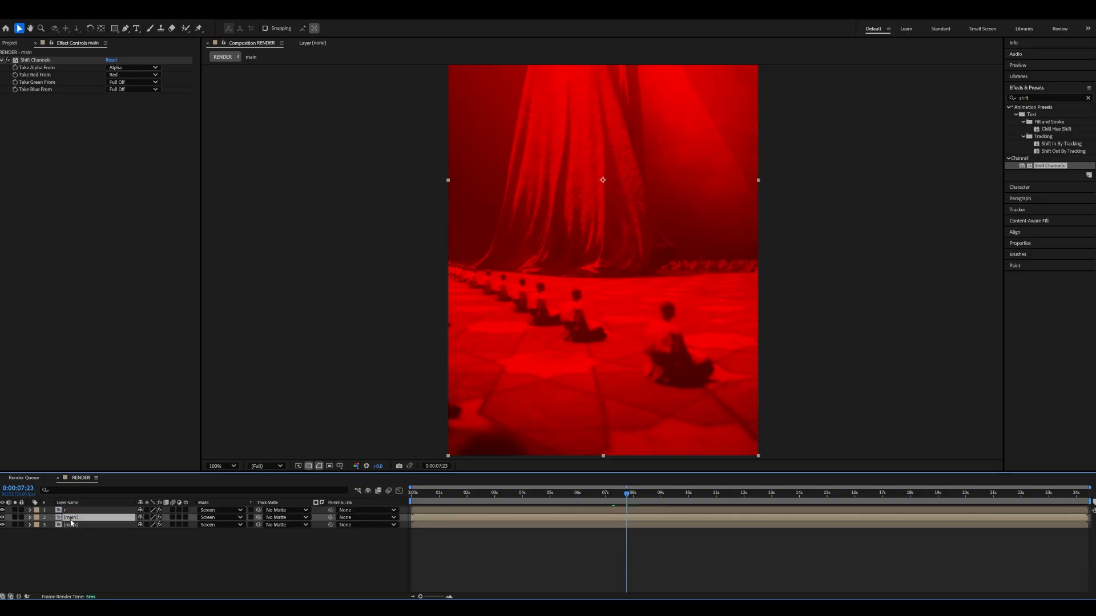
key(Return)
text(g)
click(73, 526)
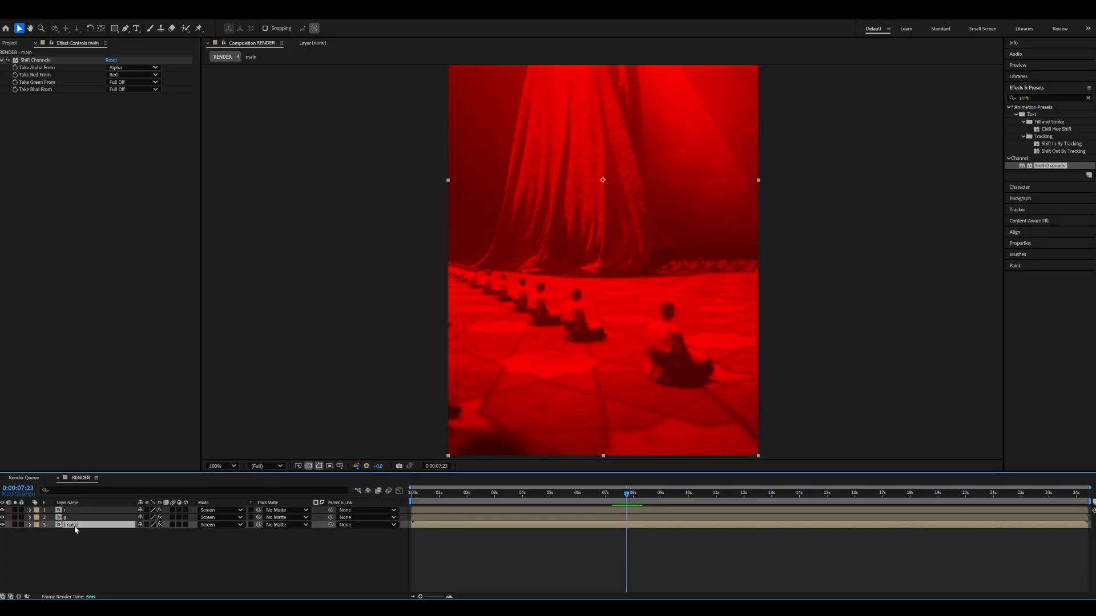
key(Return)
text(b)
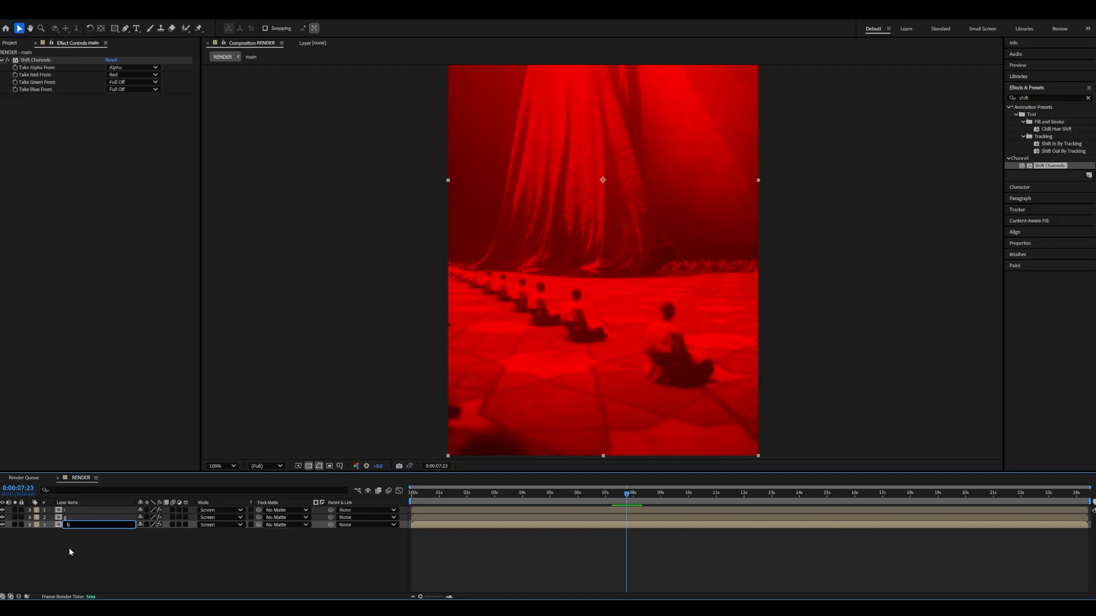
click(69, 548)
click(77, 510)
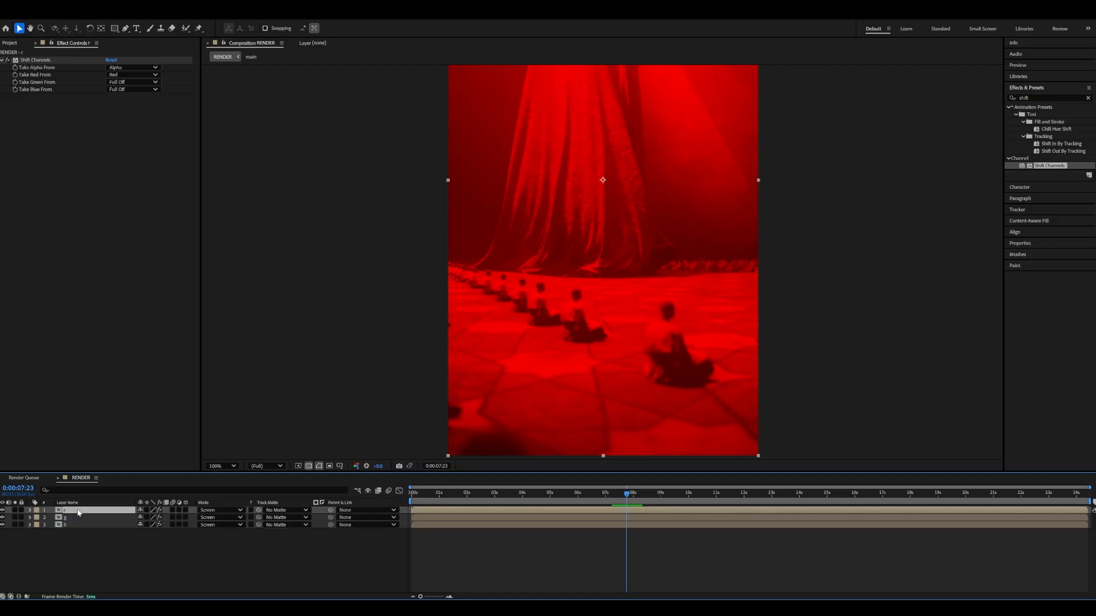
click(119, 550)
click(93, 513)
click(85, 539)
click(81, 512)
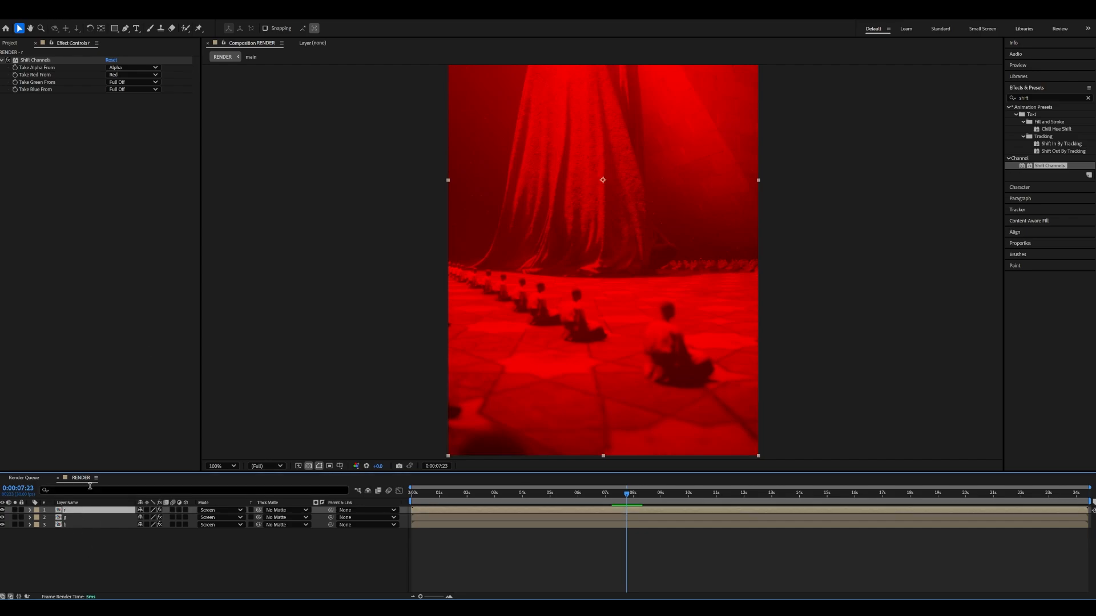
On layer g, set Shift Channels to take red from Full Off and green from Green
click(97, 519)
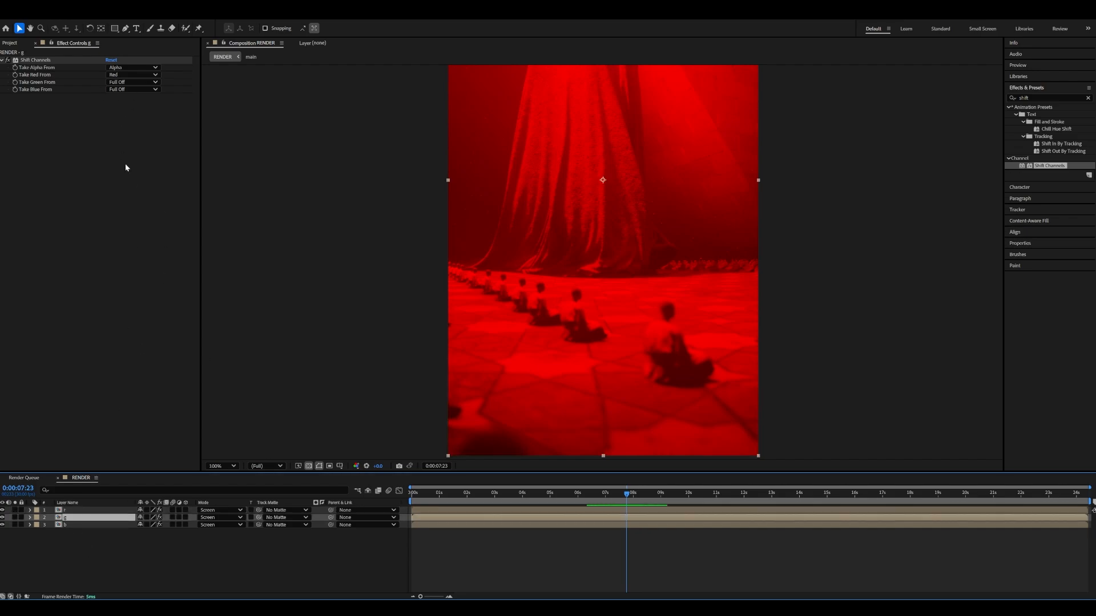
click(123, 75)
click(139, 171)
click(112, 83)
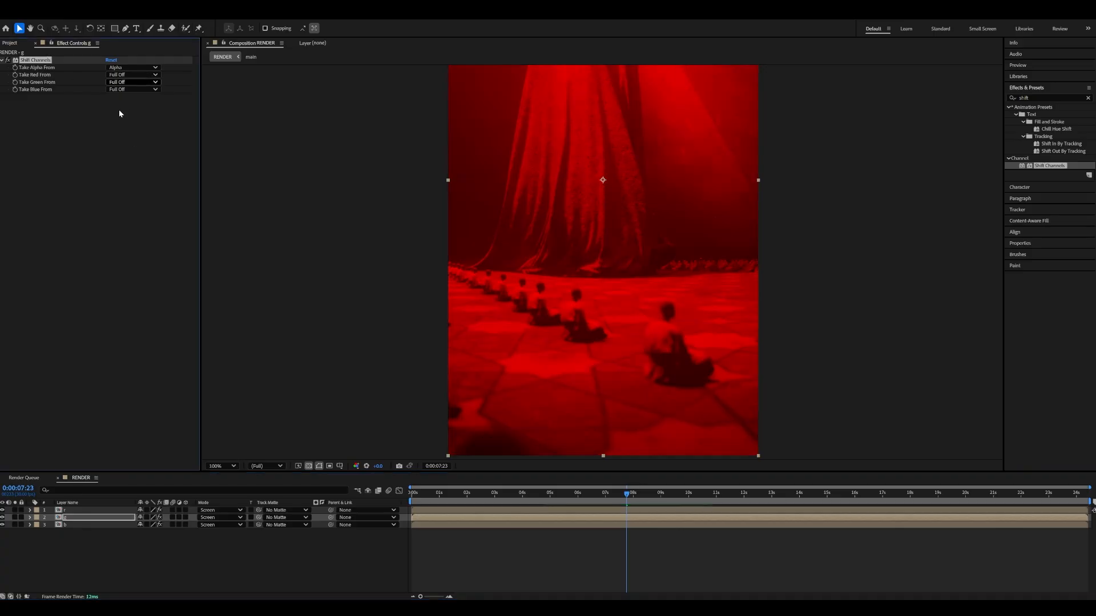
click(120, 109)
On layer b, set Shift Channels to take red from Full Off and blue from Blue, and scrub through the combined result
click(65, 526)
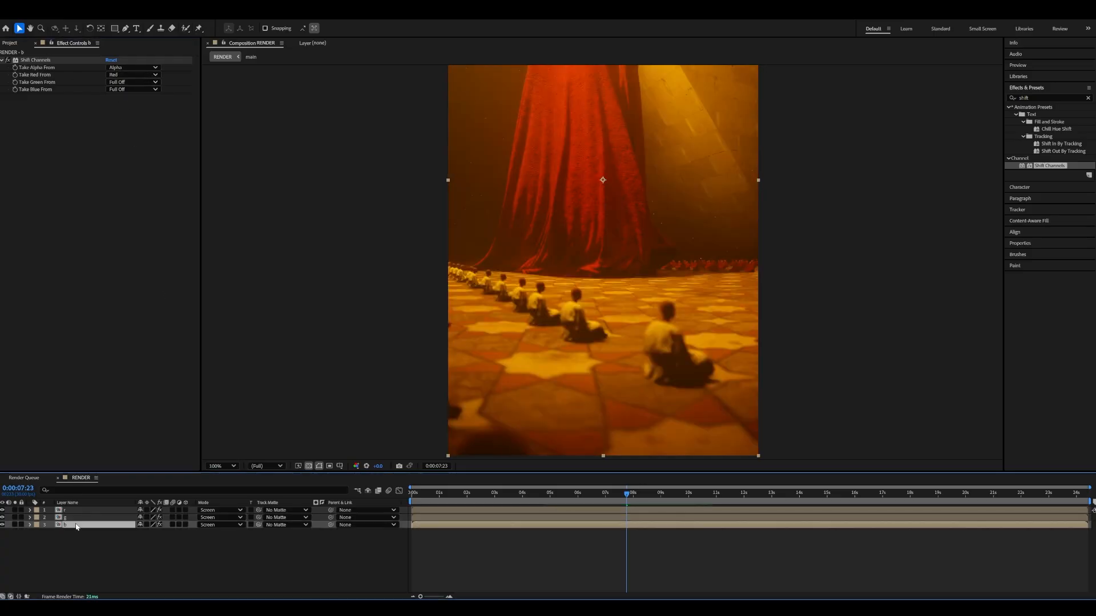
click(127, 163)
click(122, 127)
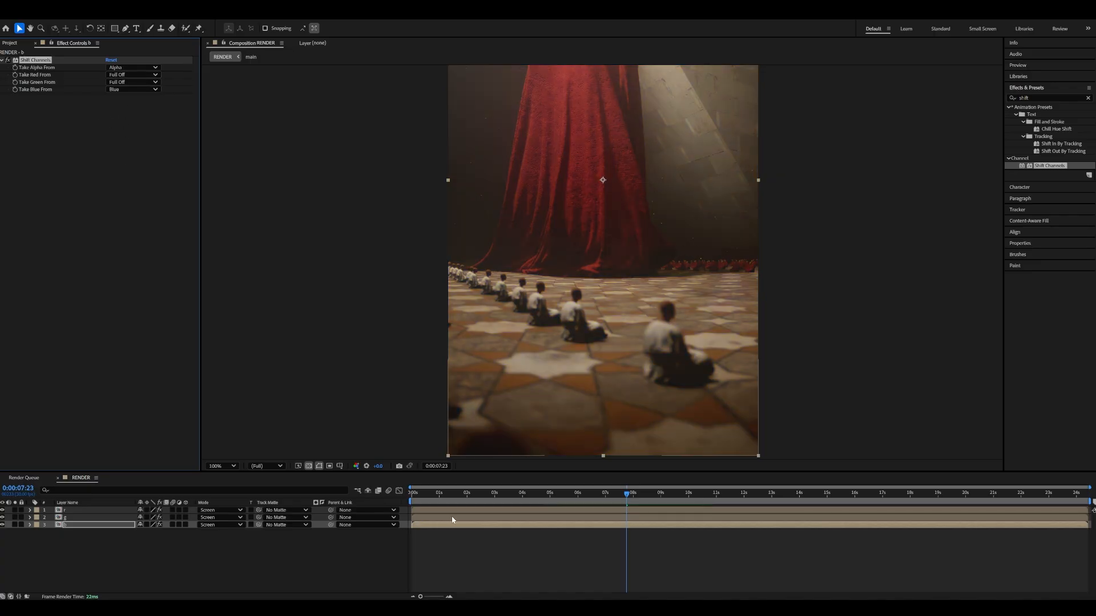
drag(443, 492, 674, 506)
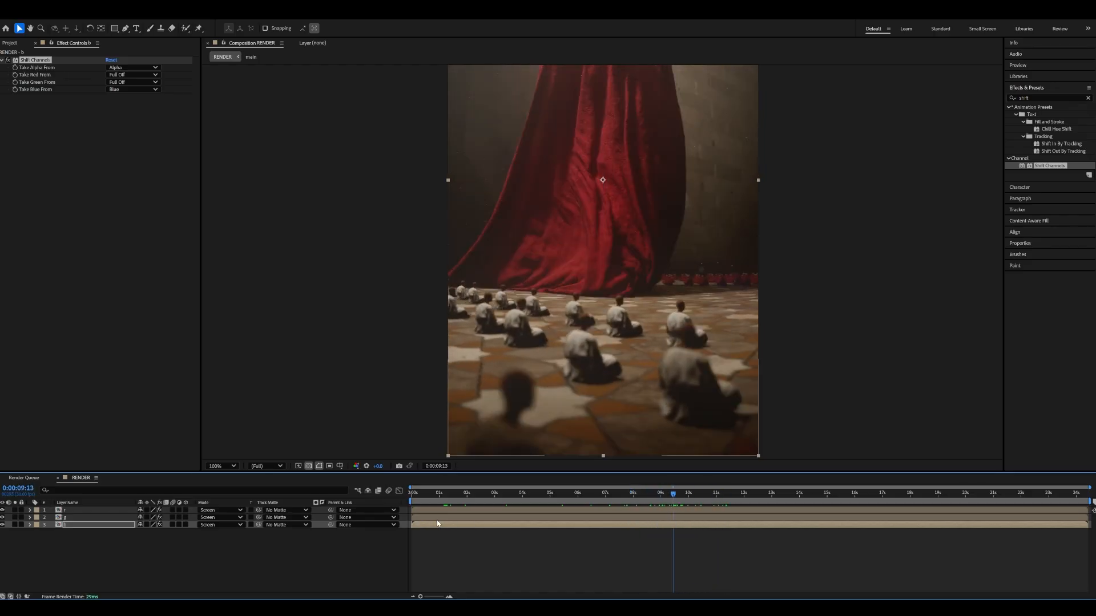
Offset the channel layers in time so layer r starts at frame 2 and layer g at frame 1
drag(453, 501, 412, 502)
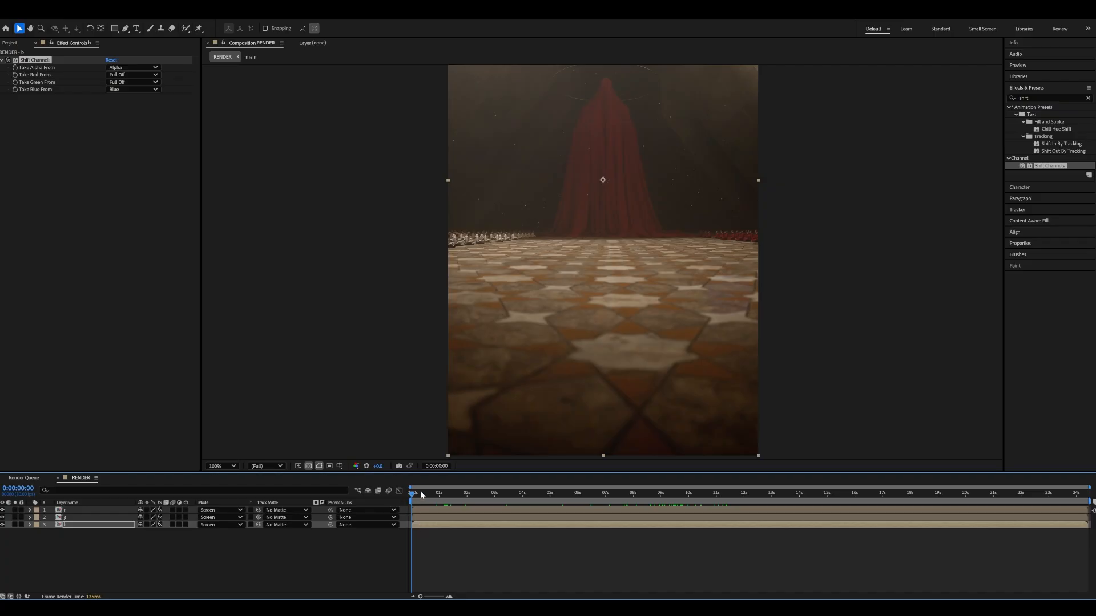
key(equal)
key(equal)
key(equal)
key(equal)
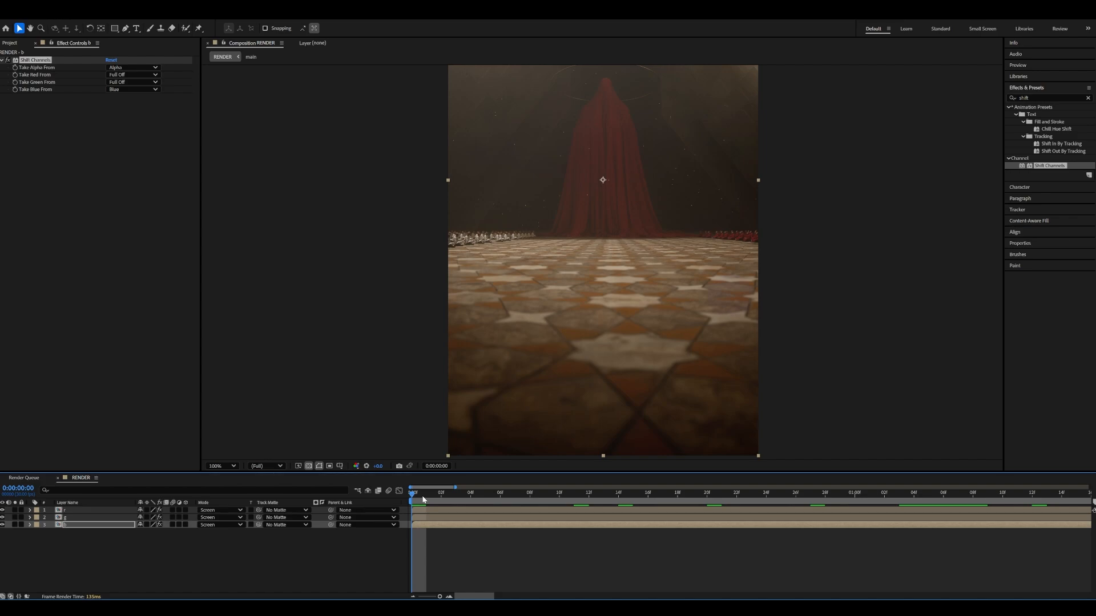
key(space)
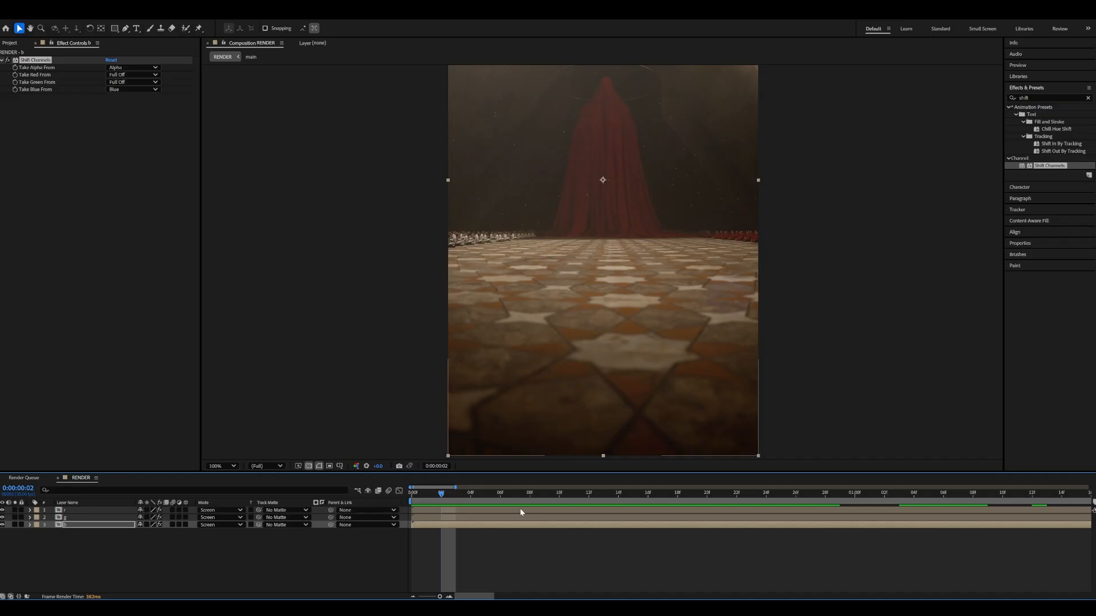
click(423, 511)
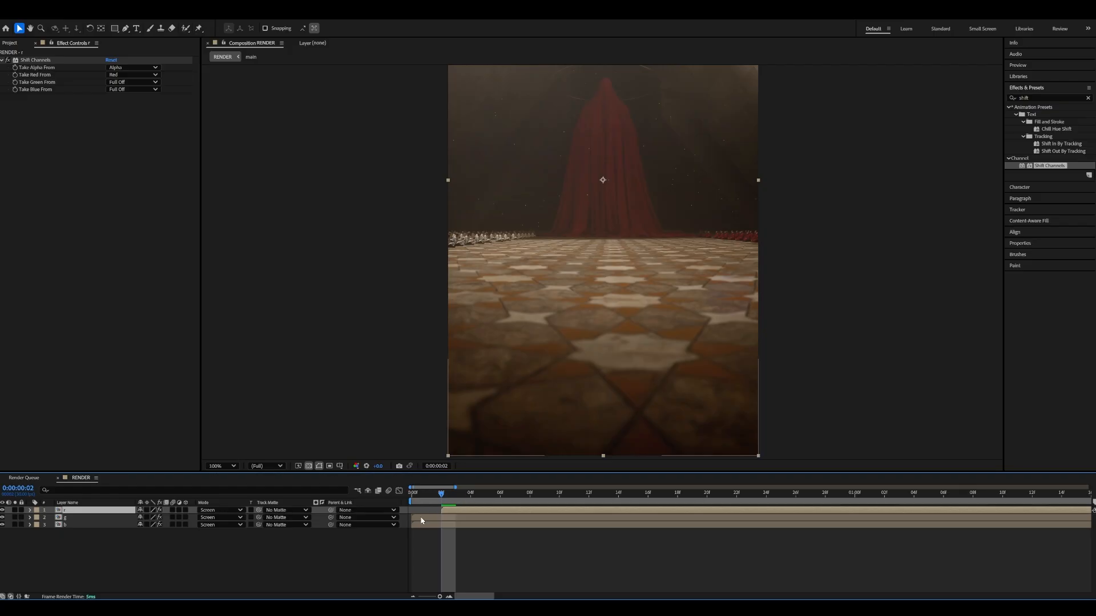
click(429, 519)
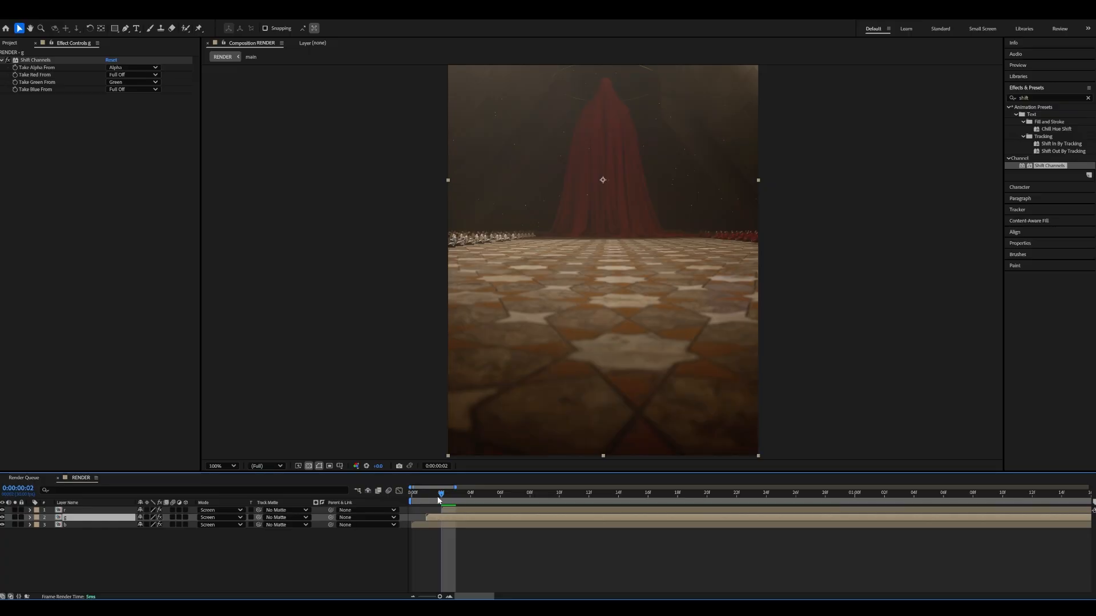
Scrub through the composition up to 14 seconds to examine the colour fringing on the moving figures and the cloak's edges
drag(439, 500, 527, 495)
scroll(484, 504, down, 5)
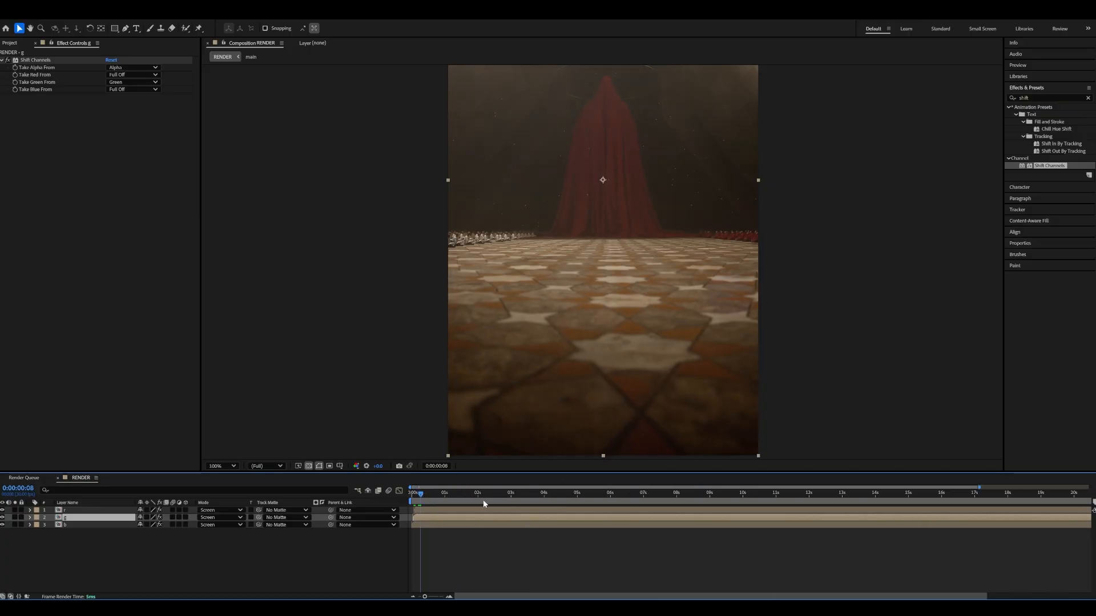
scroll(484, 503, down, 1)
drag(421, 495, 609, 494)
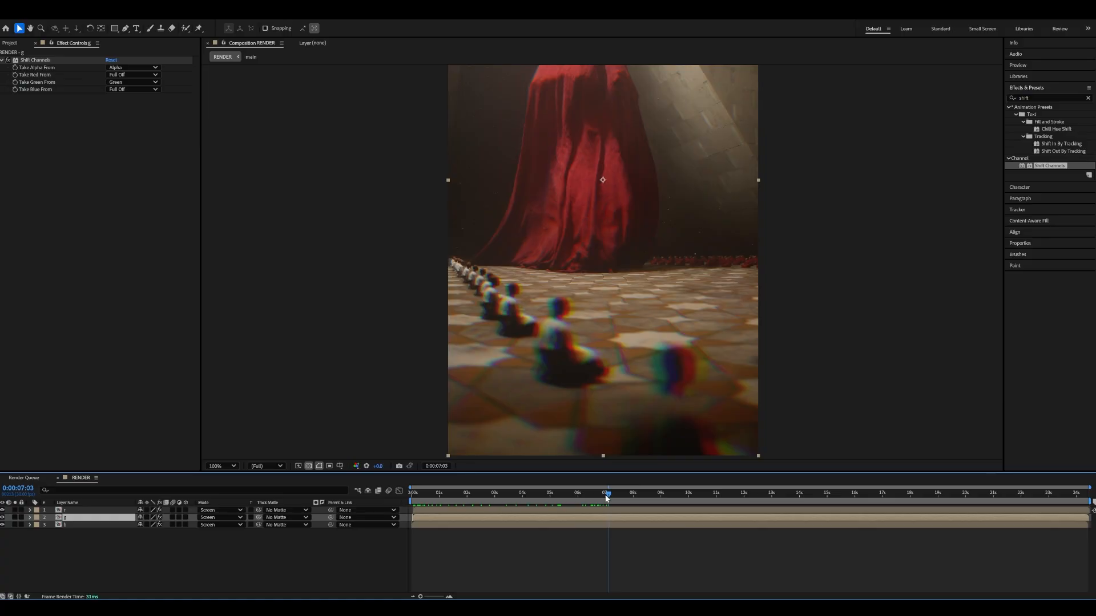
drag(607, 499, 605, 498)
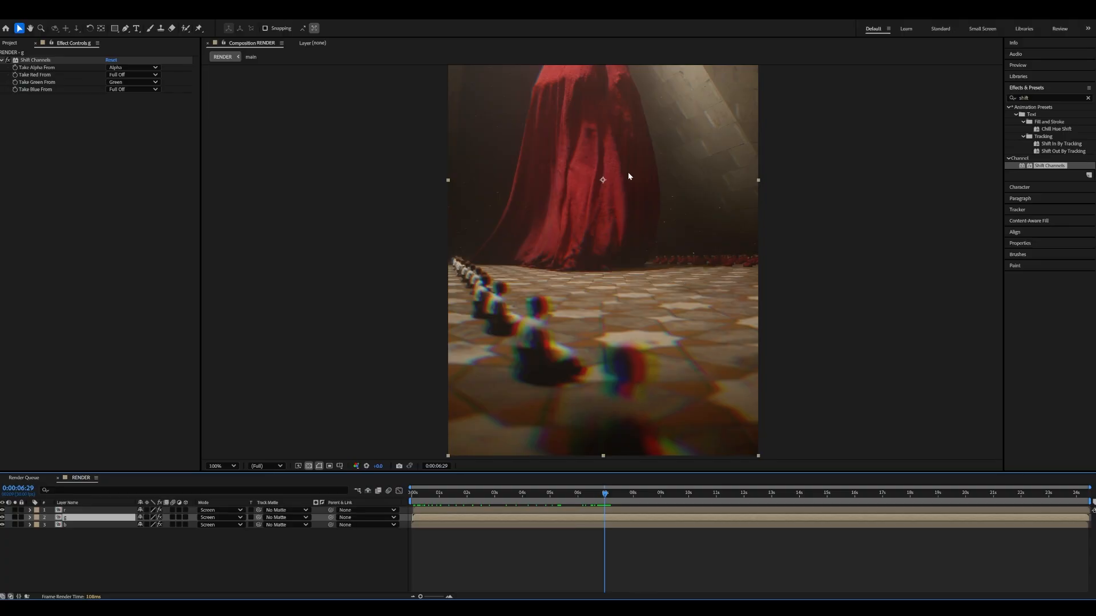
drag(603, 498, 615, 498)
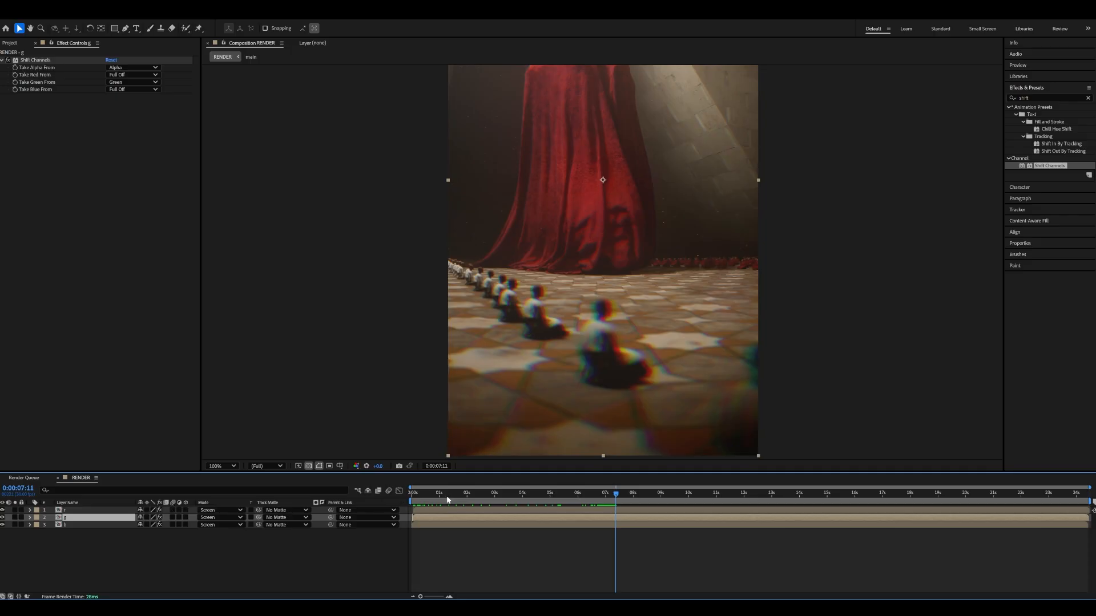
drag(617, 495, 799, 492)
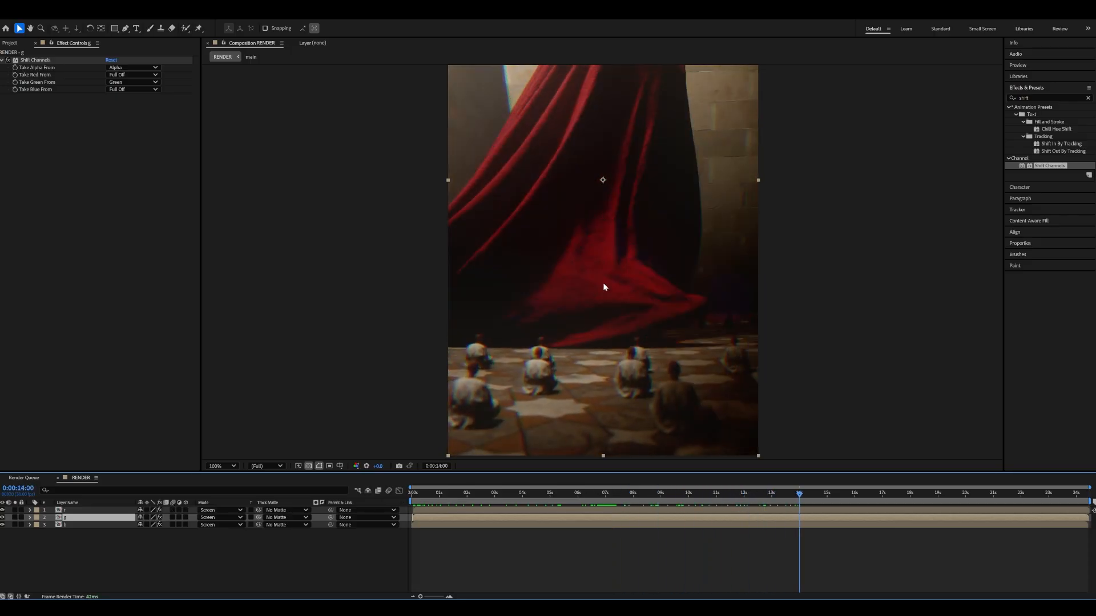
mouse_move(662, 212)
mouse_down()
mouse_move(663, 252)
mouse_move(663, 233)
mouse_up()
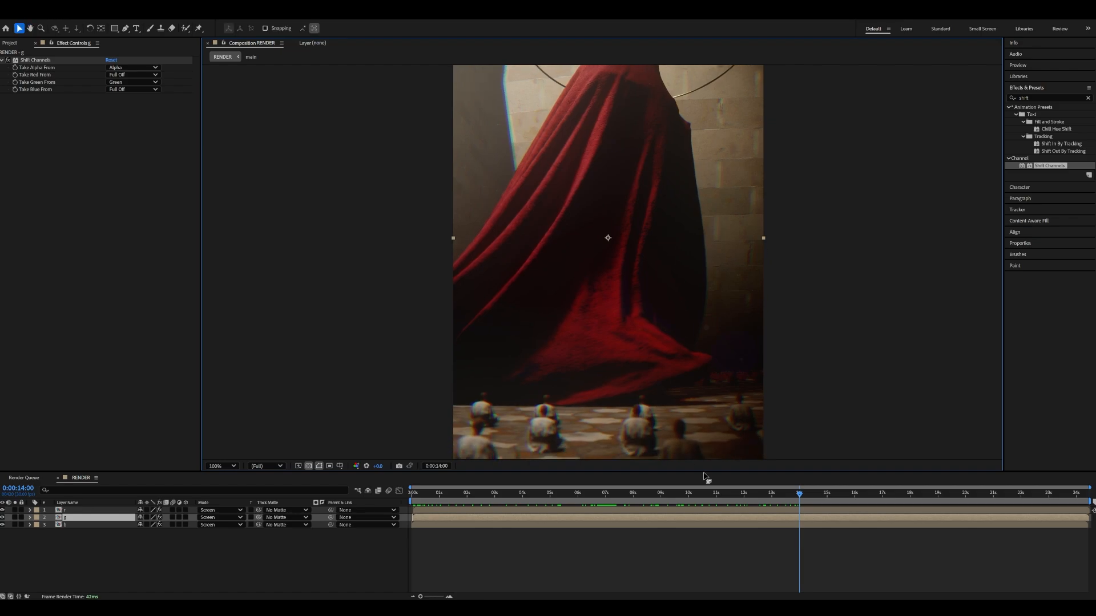
drag(779, 502, 713, 493)
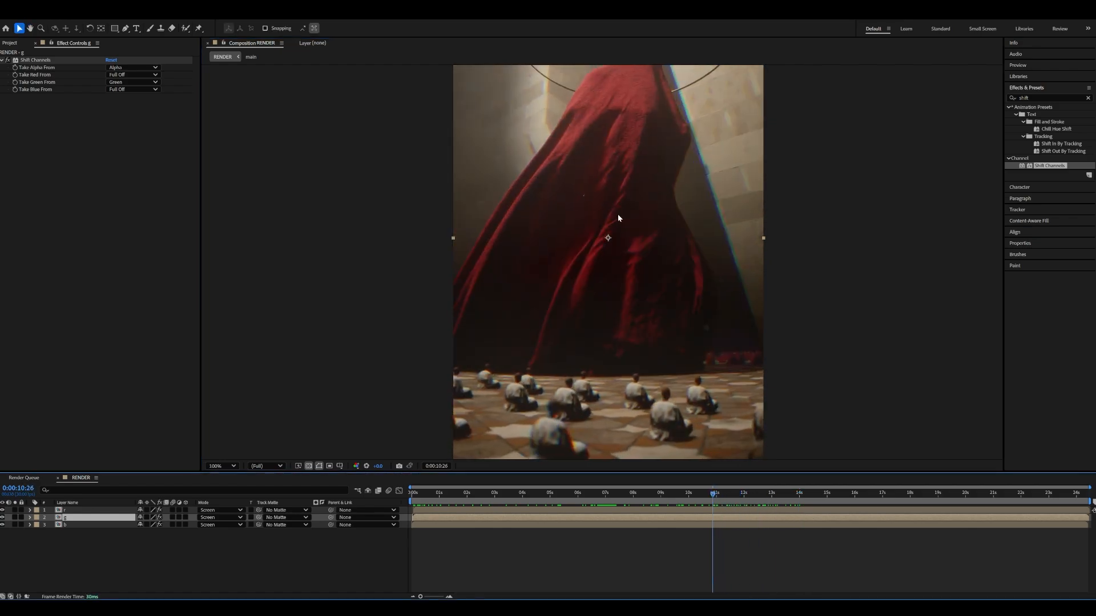
Remove the time offsets by moving layers g and r back so they start on the composition's first frame
drag(618, 216, 630, 320)
drag(713, 493, 557, 493)
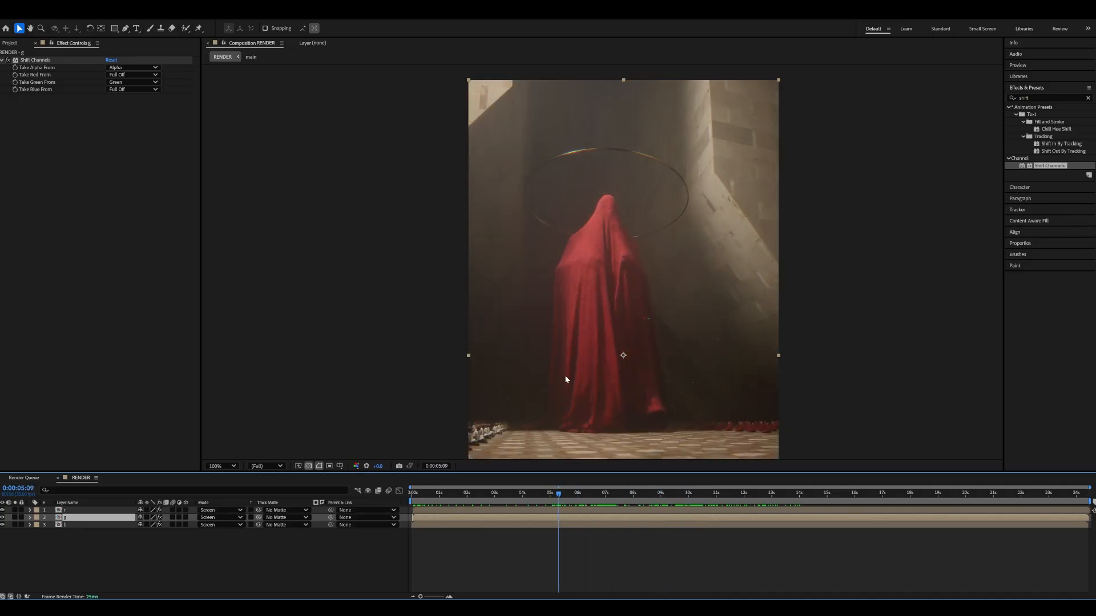
drag(564, 375, 618, 262)
drag(558, 493, 383, 498)
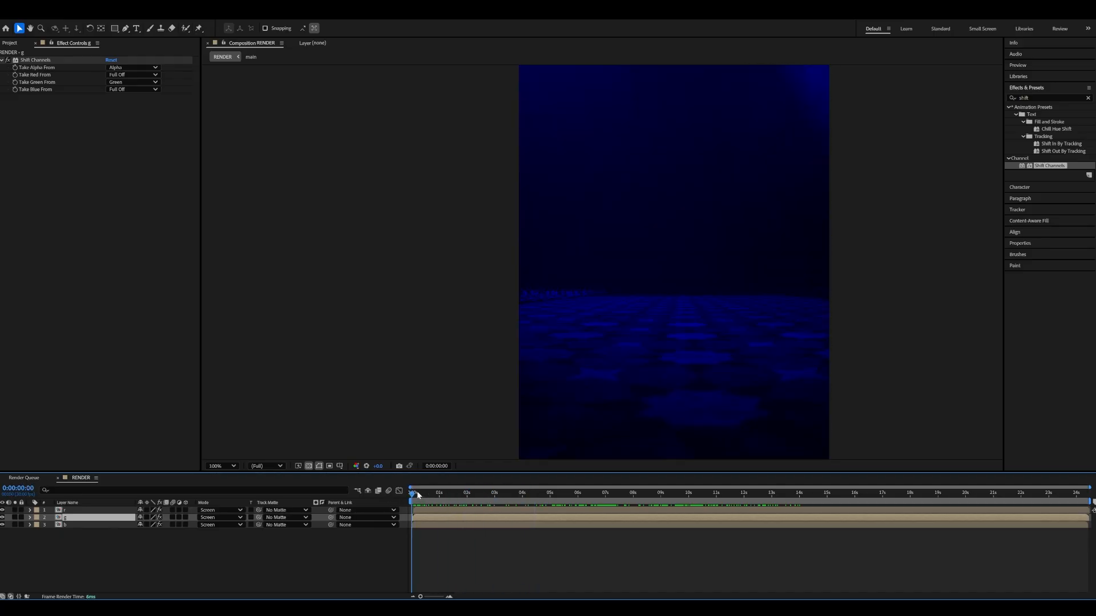
key(equal)
key(equal)
key(equal)
key(equal)
key(equal)
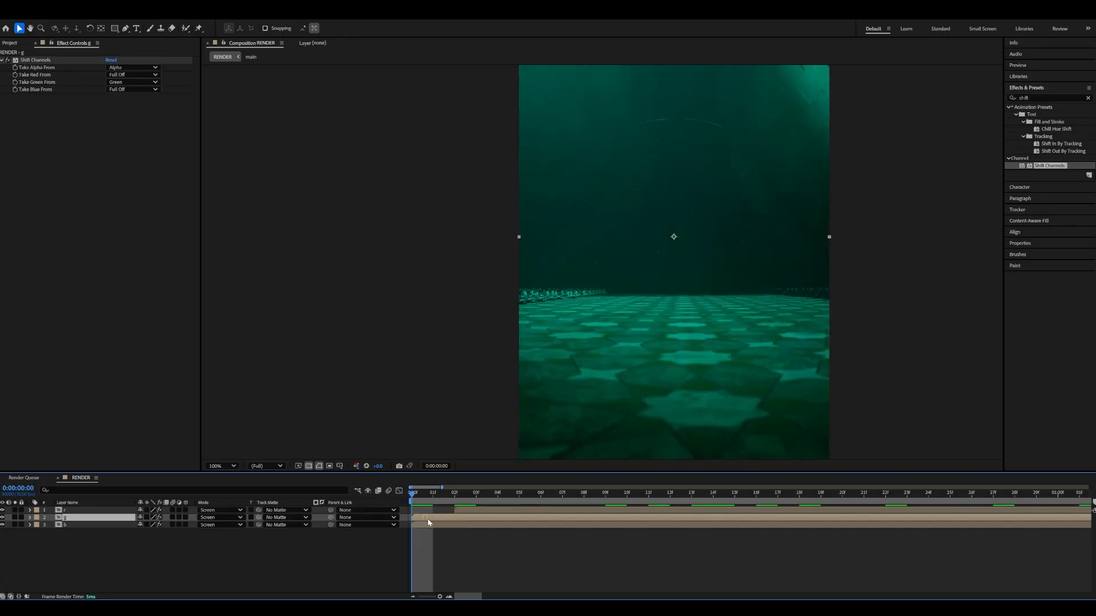
click(428, 514)
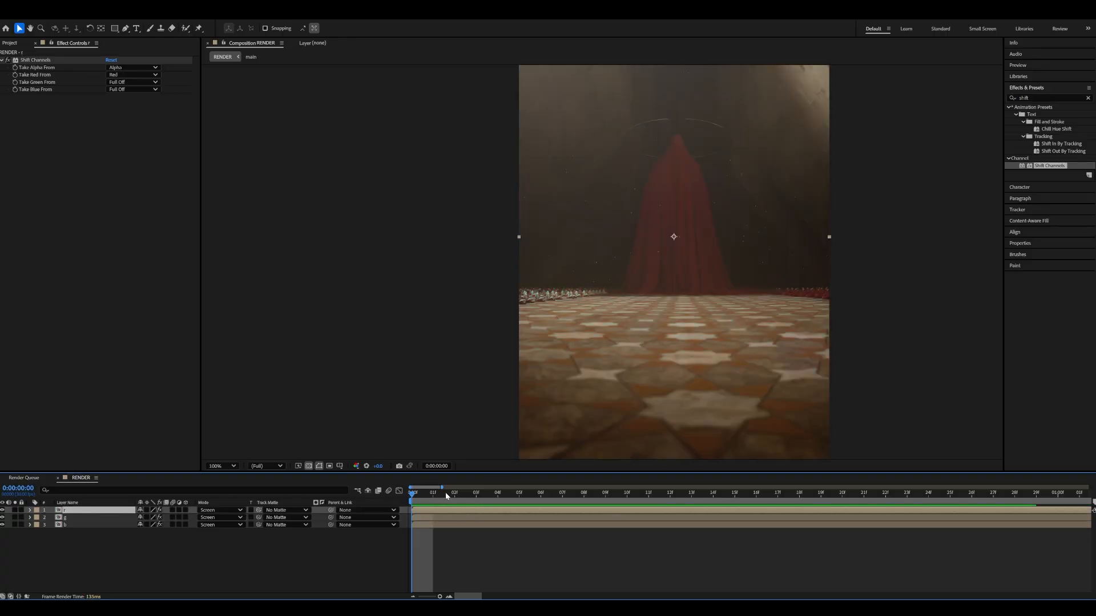
Preview the realigned channel layers and move through the footage to 0:00:08:01
key(space)
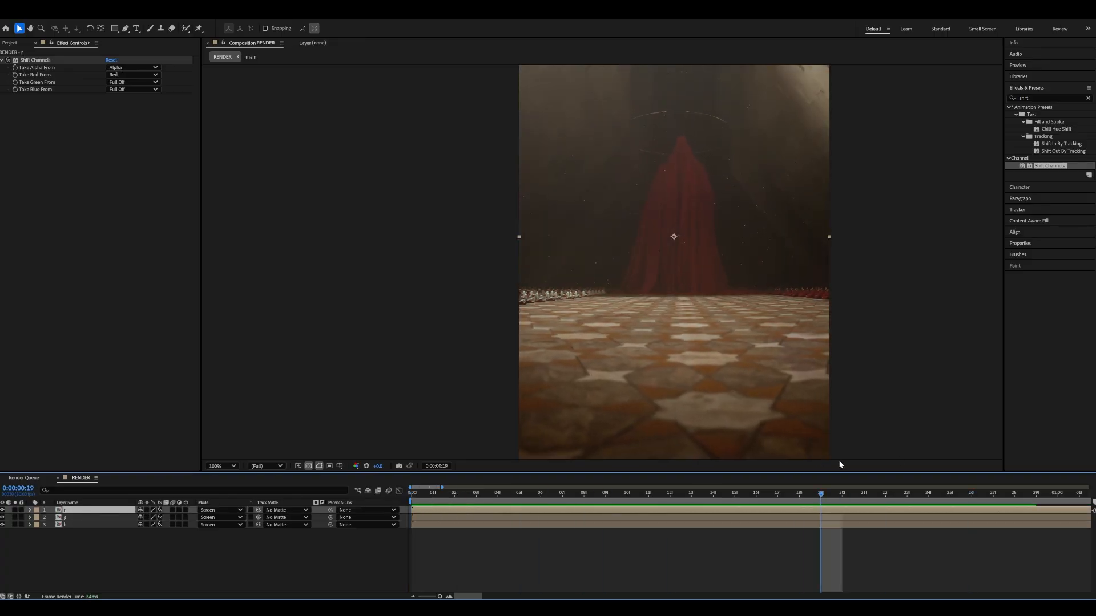
key(minus)
key(minus)
key(minus)
key(minus)
key(minus)
key(minus)
key(minus)
key(minus)
drag(500, 495, 804, 473)
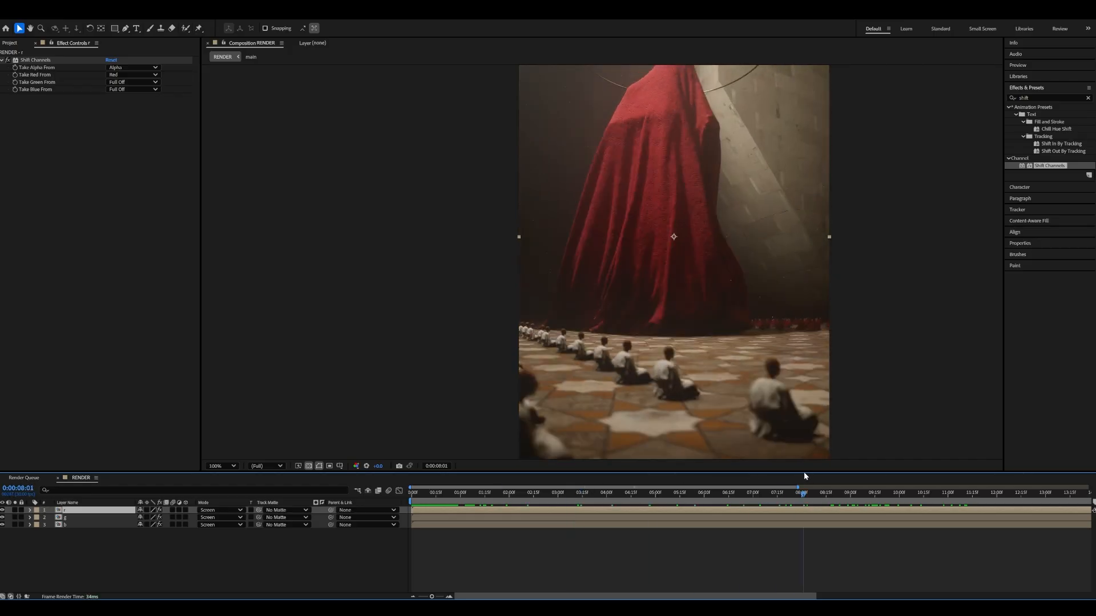
Apply the CC Lens effect to layer r and set its size to 500
click(1048, 98)
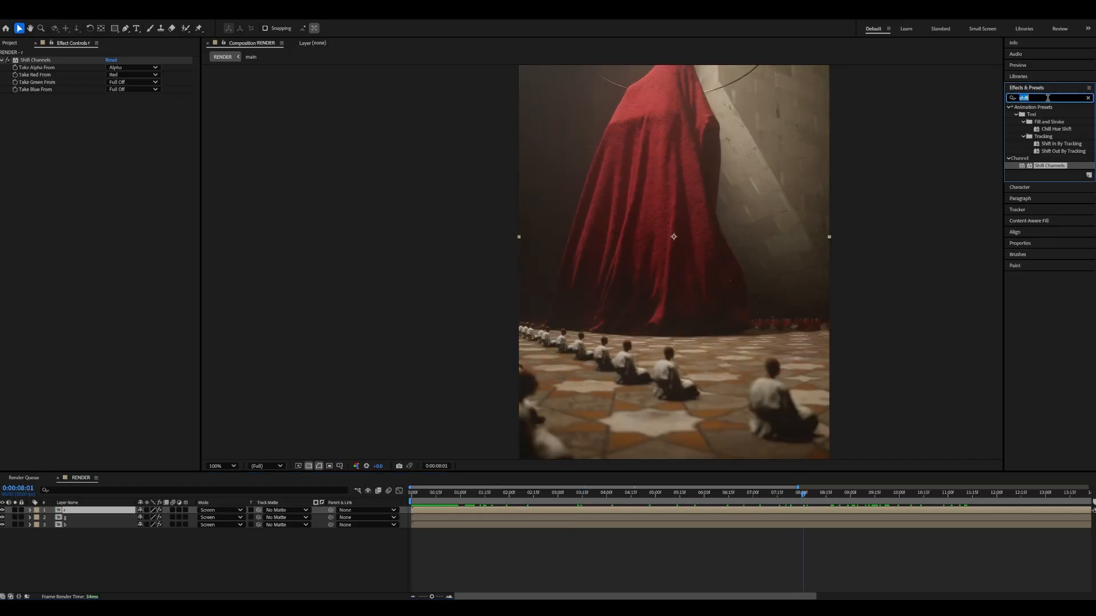
text(cc lens)
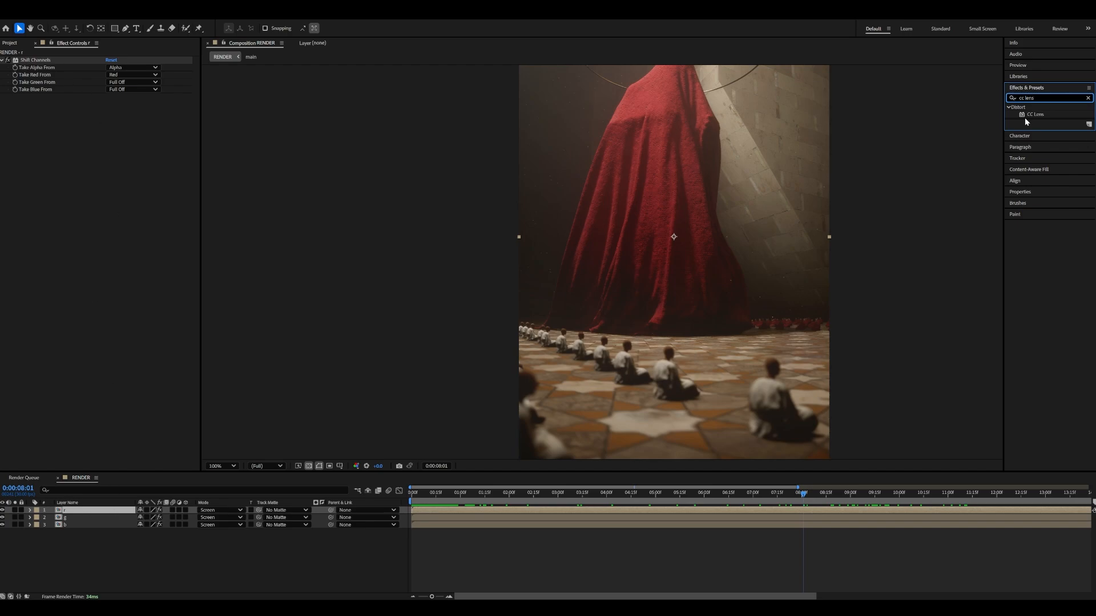
drag(1028, 116, 81, 179)
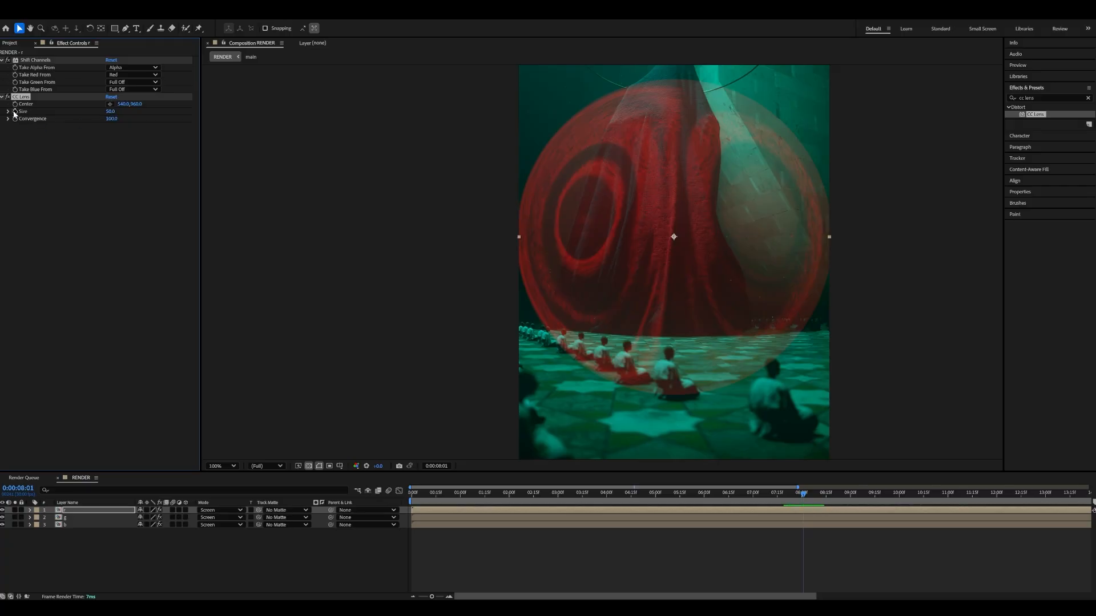
drag(108, 115, 502, 108)
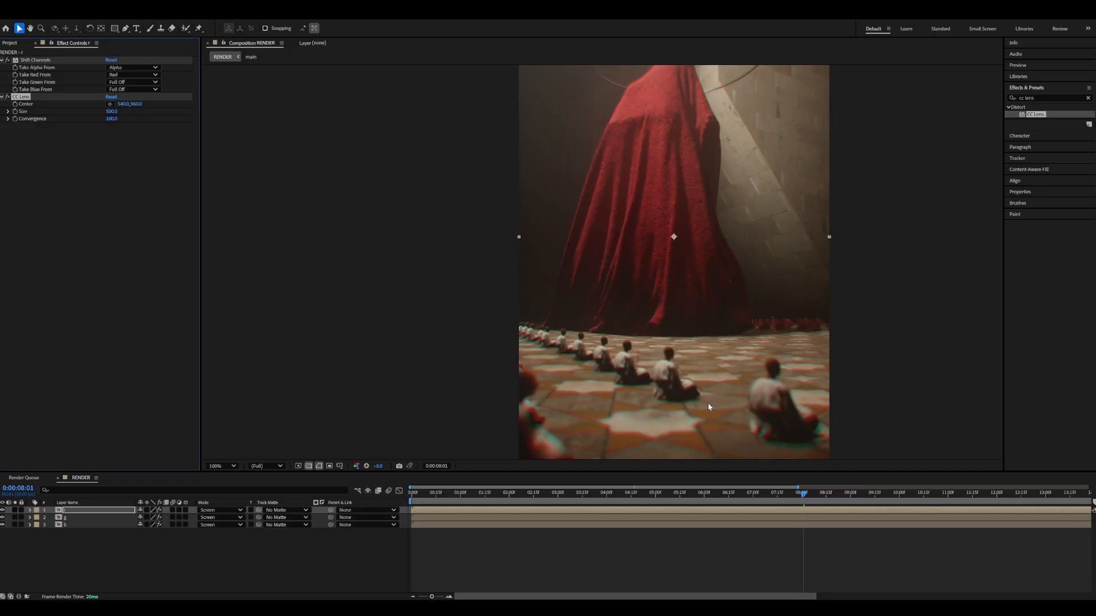
drag(673, 110, 667, 243)
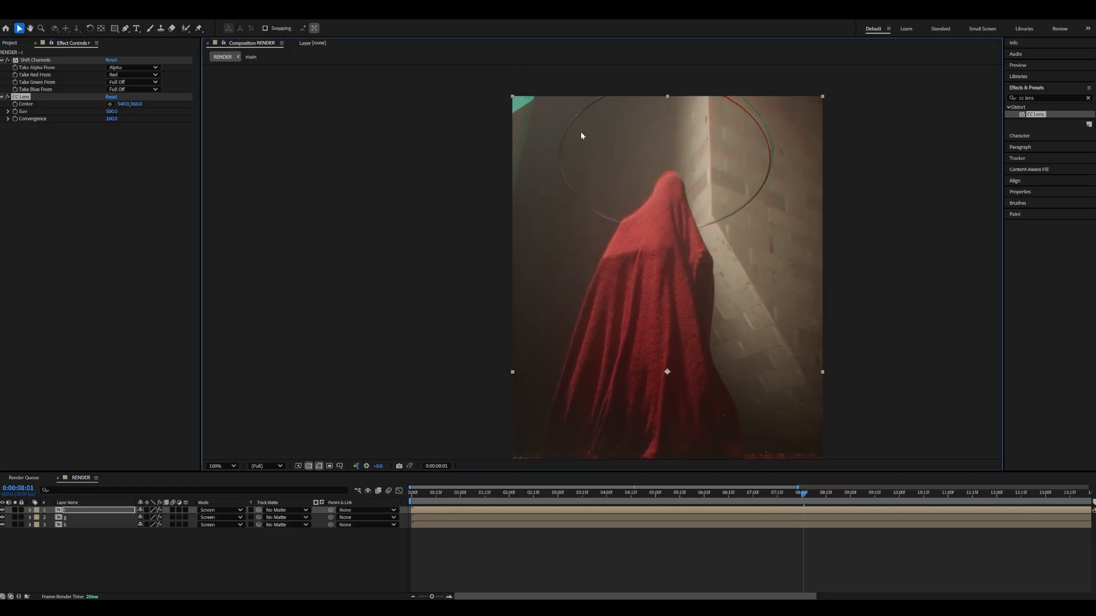
Set the CC Lens convergence to 10 and examine the fringing around the figure and across the floor
drag(112, 120, 83, 129)
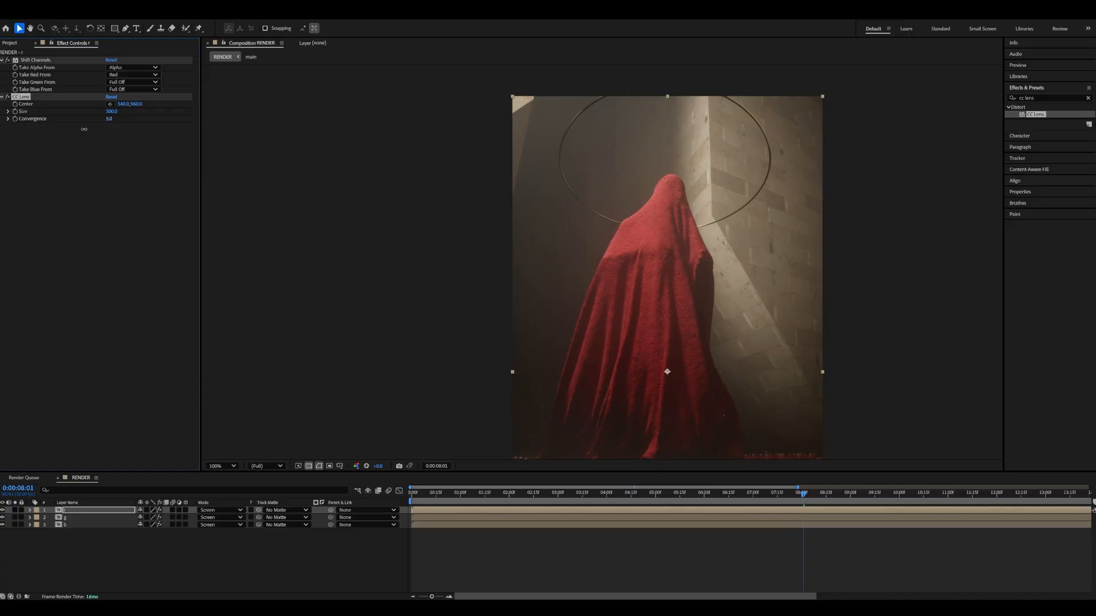
click(108, 119)
text(10)
key(Return)
drag(673, 358, 635, 203)
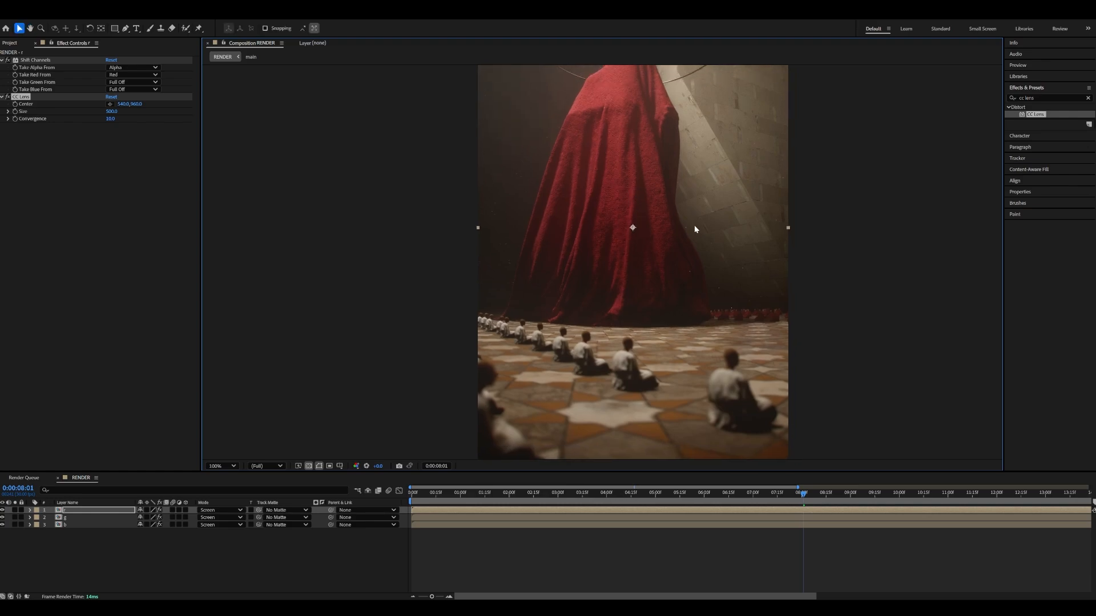
drag(695, 169, 698, 311)
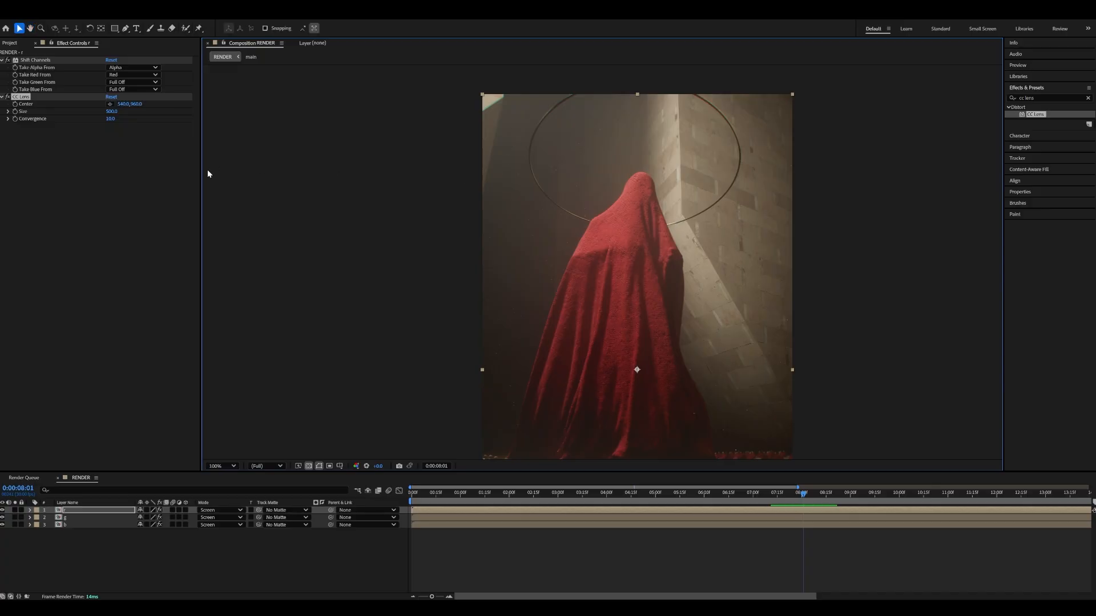
drag(557, 265, 545, 216)
key(v)
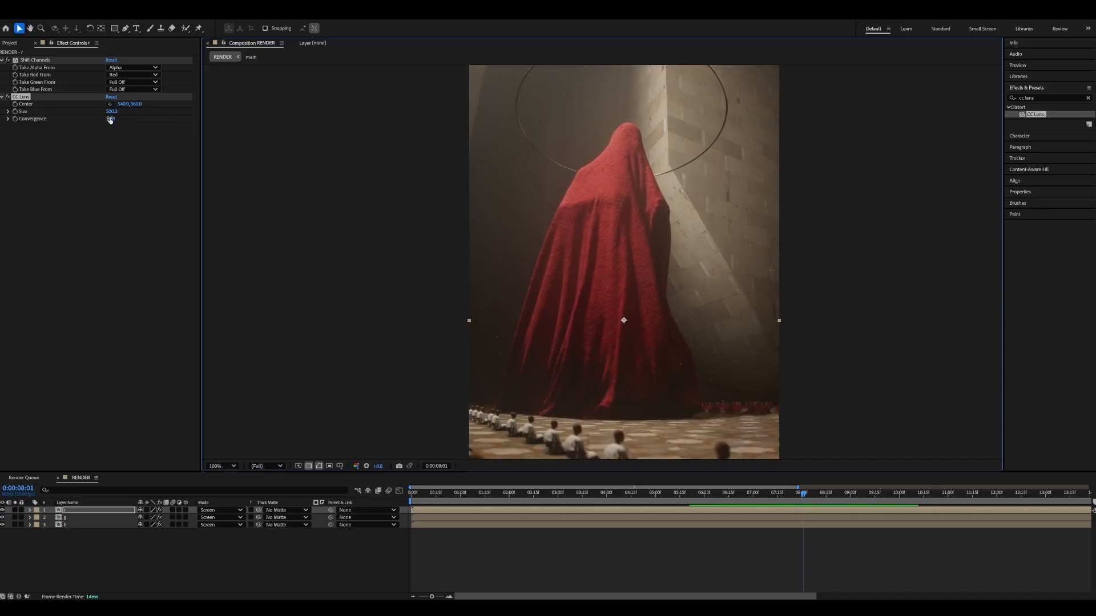
key(space)
drag(604, 275, 599, 179)
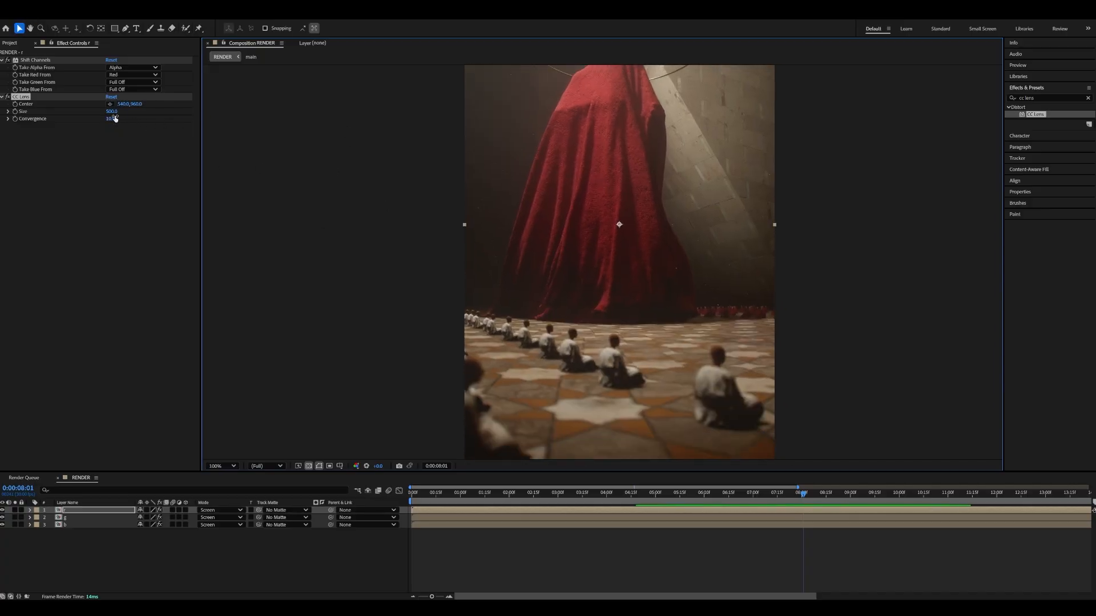
Raise the CC Lens convergence to 66 and try several lens centres, ending at about 538, 593
drag(114, 118, 150, 118)
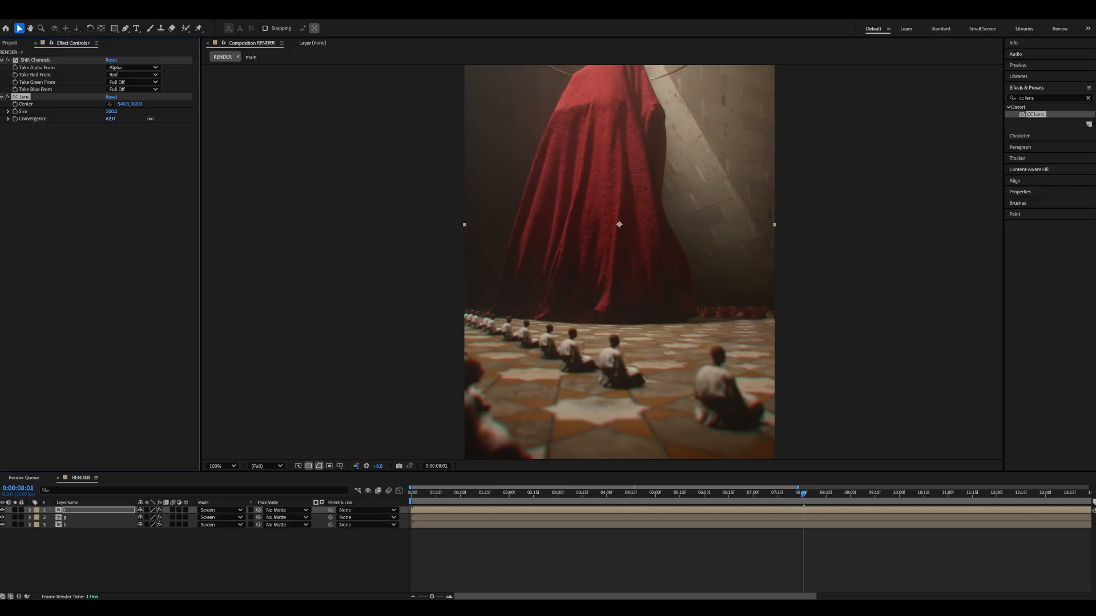
drag(624, 226, 488, 377)
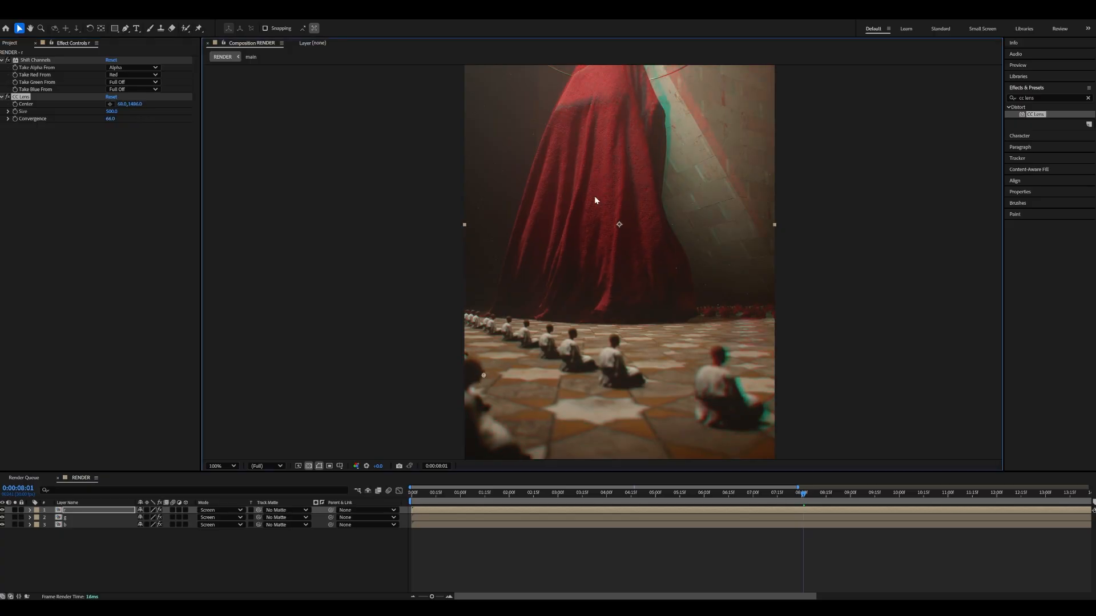
drag(484, 378, 600, 238)
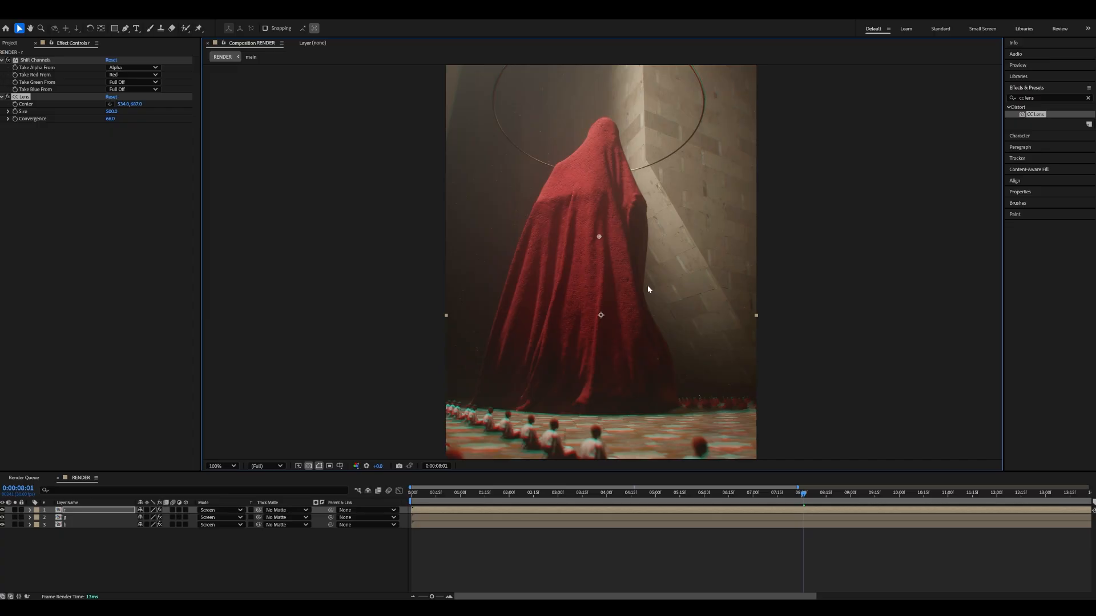
drag(648, 289, 618, 242)
drag(596, 196, 600, 269)
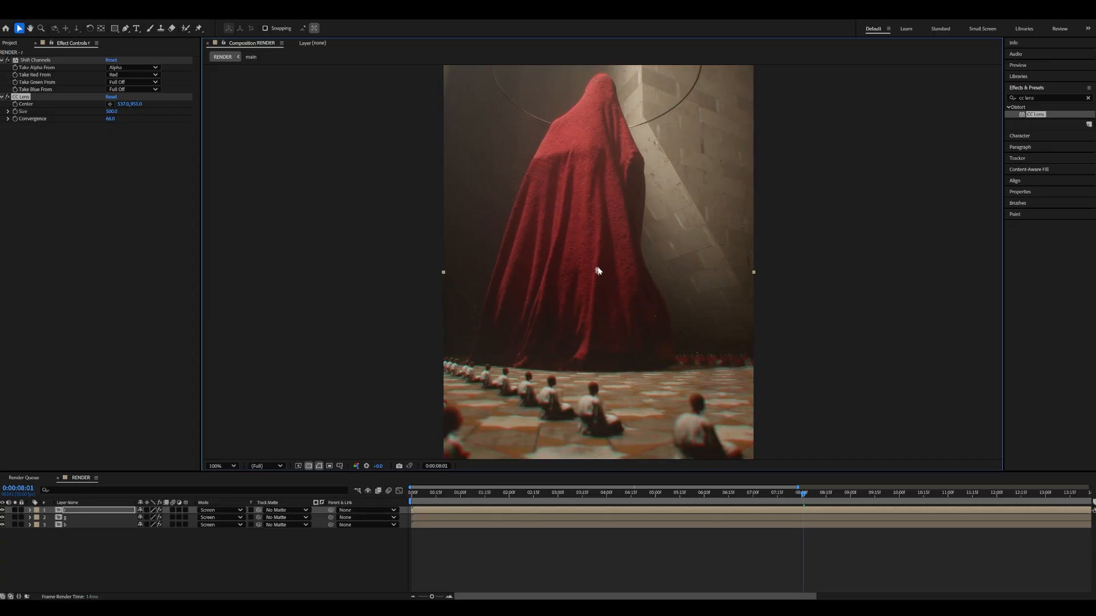
drag(626, 153, 624, 222)
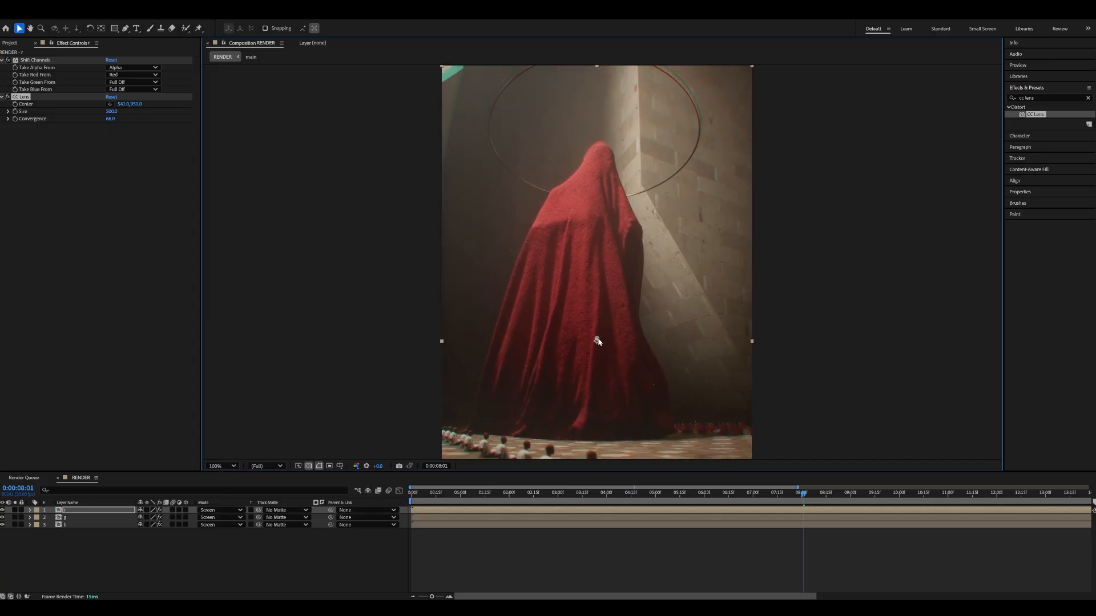
drag(597, 341, 597, 235)
drag(621, 286, 616, 257)
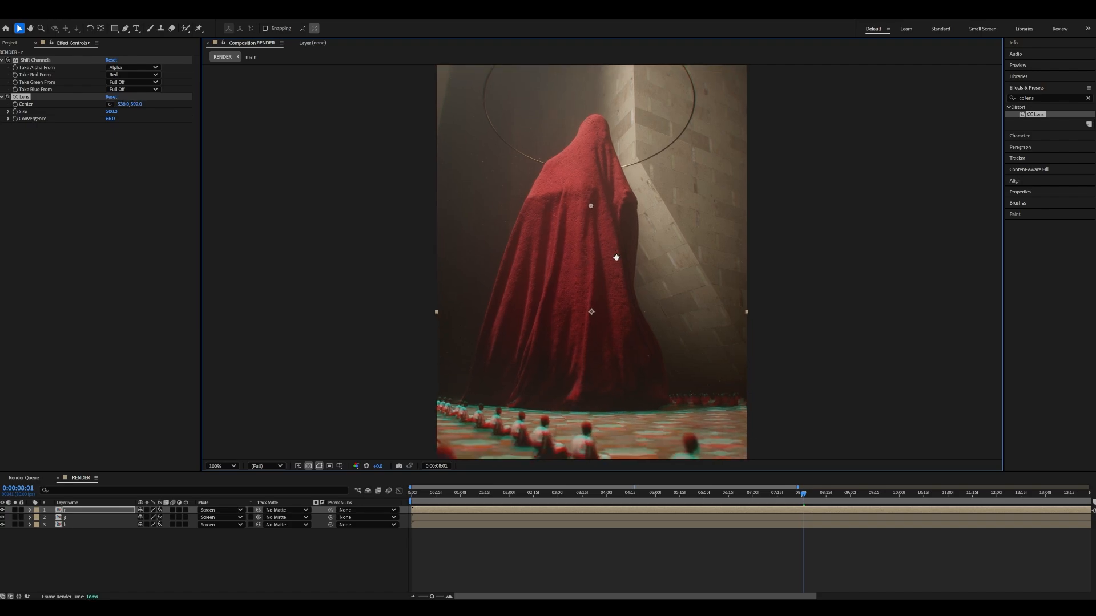
Go to 0:00:01:03 and reduce the CC Lens convergence to 8
click(18, 99)
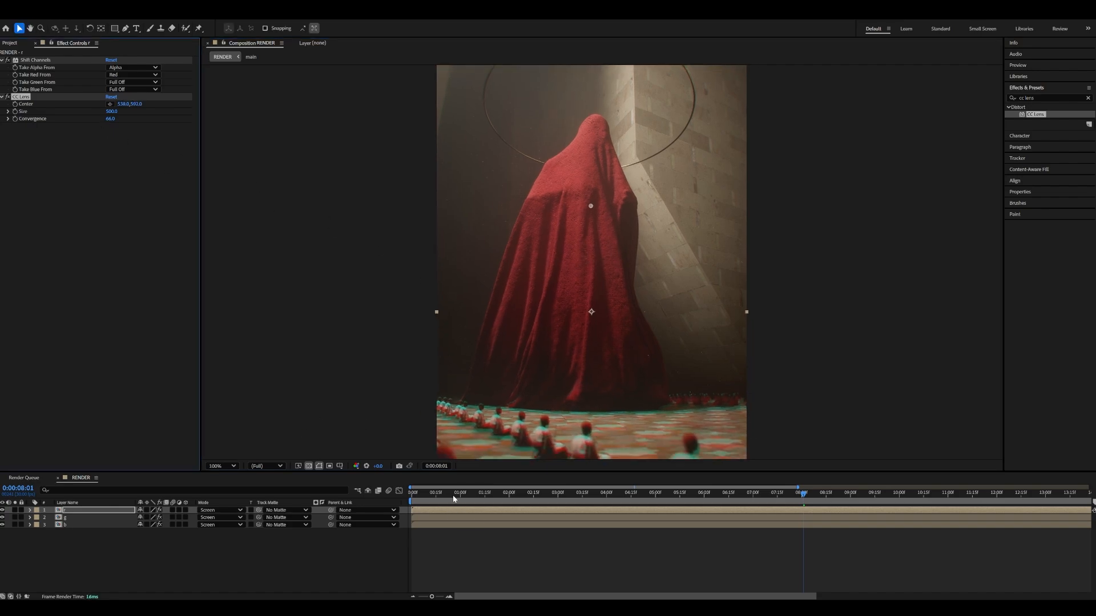
drag(440, 496, 465, 495)
drag(525, 435, 527, 357)
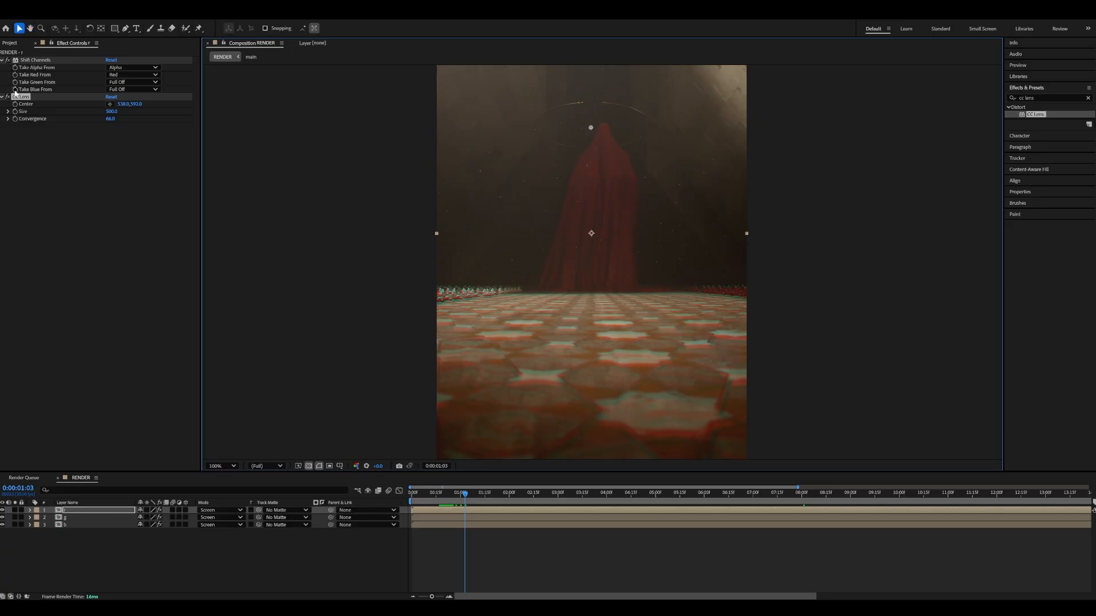
click(111, 119)
text(8)
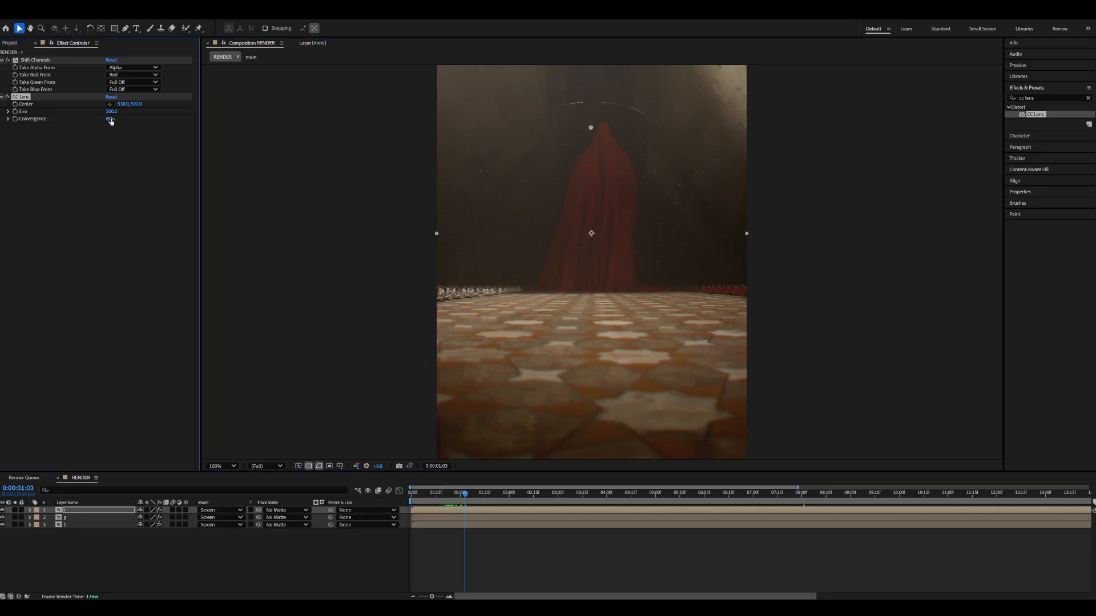
key(Return)
scroll(487, 251, down, 3)
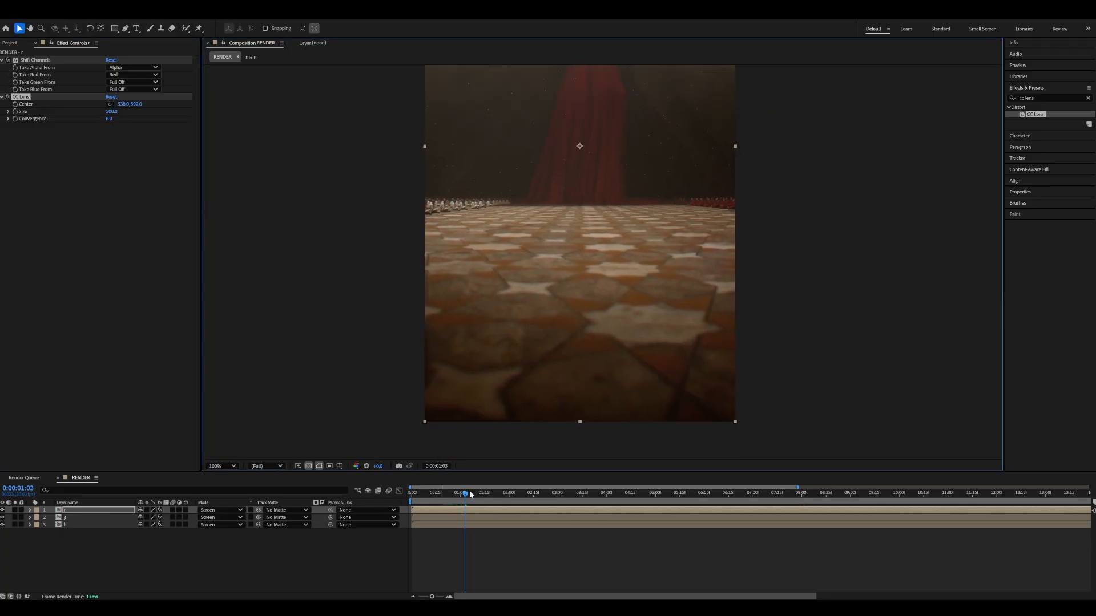
Check the lens distortion at other points of the footage and delete the CC Lens effect from layer r
key(space)
drag(690, 197, 703, 317)
click(86, 236)
click(20, 97)
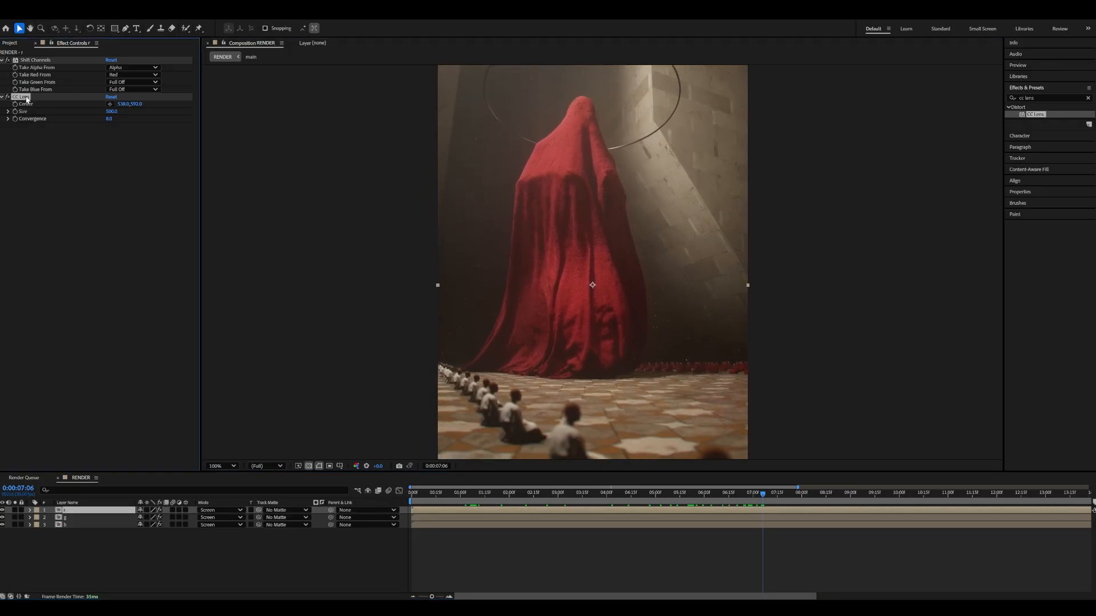
key(Delete)
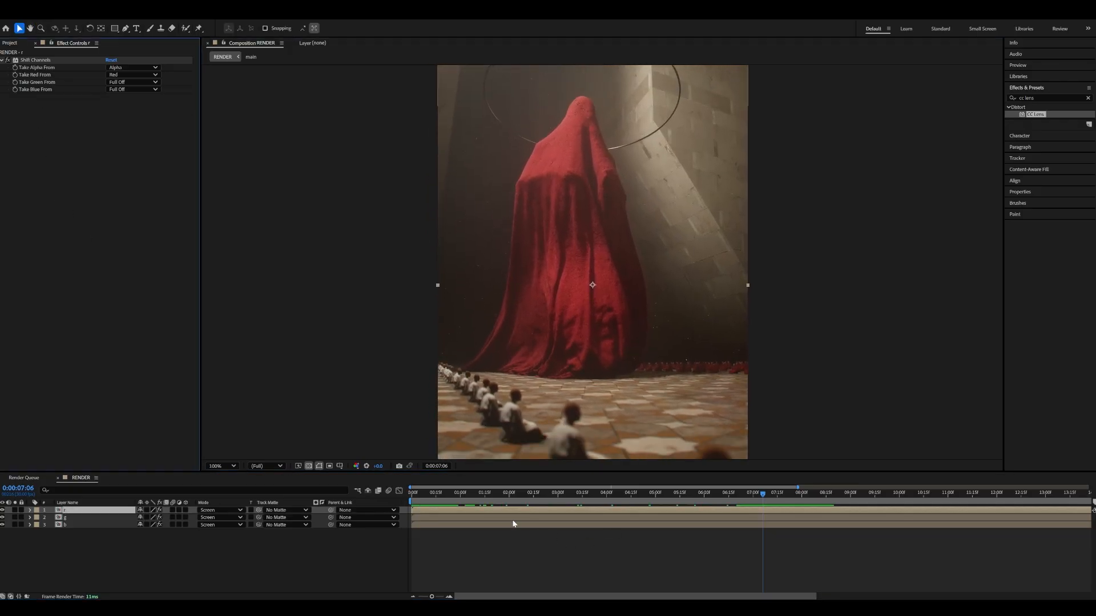
Go to 0:00:04:14, search the effects for "mesh" and apply Mesh Warp to layer r
drag(490, 493, 629, 484)
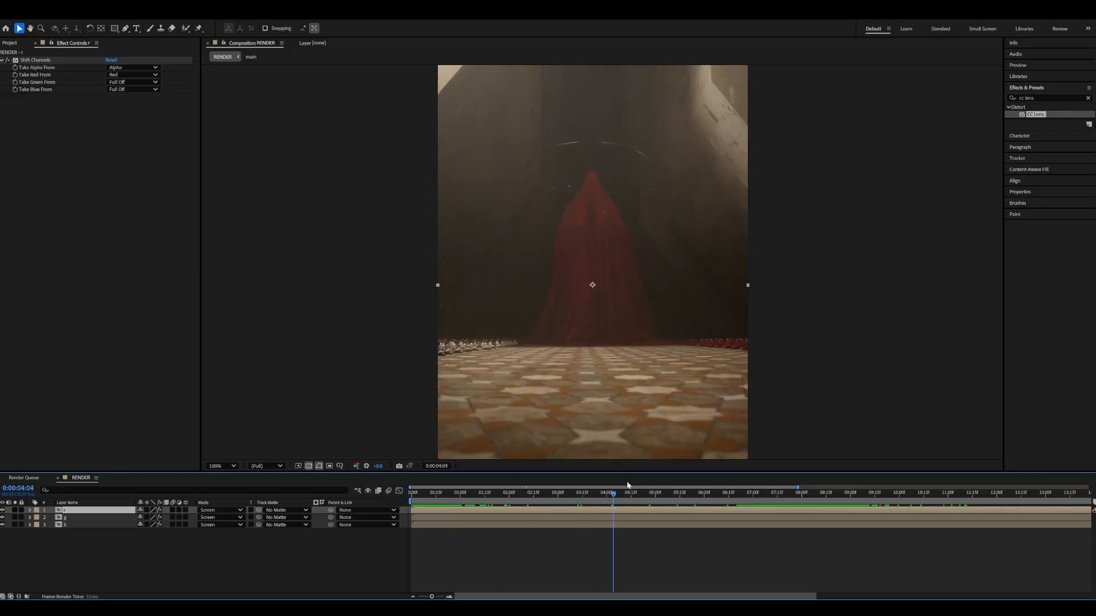
double_click(1030, 97)
key(ctrl+a)
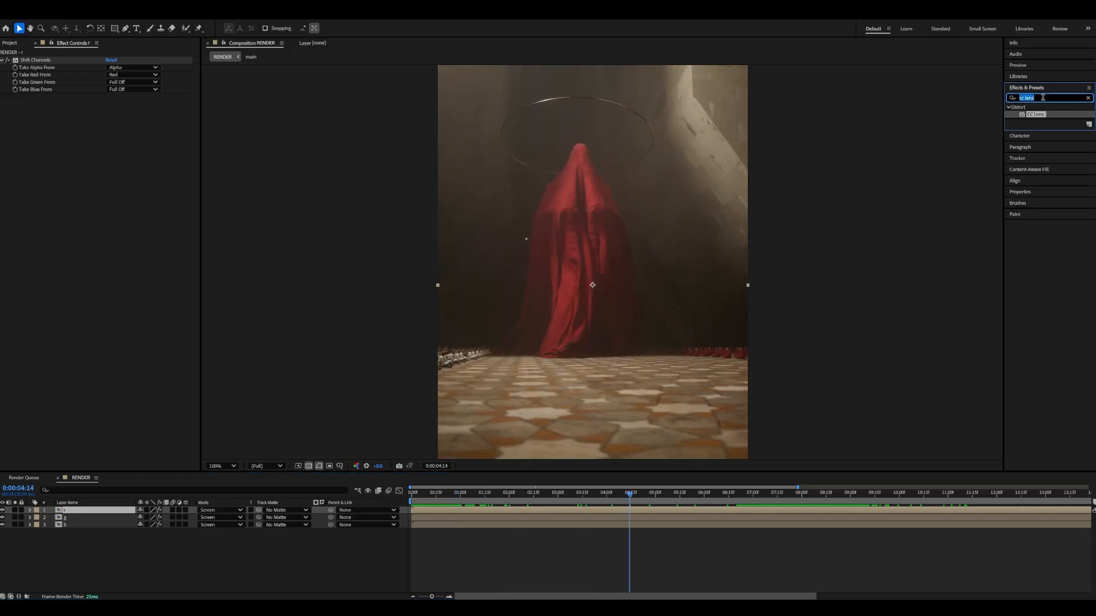
text(mesh)
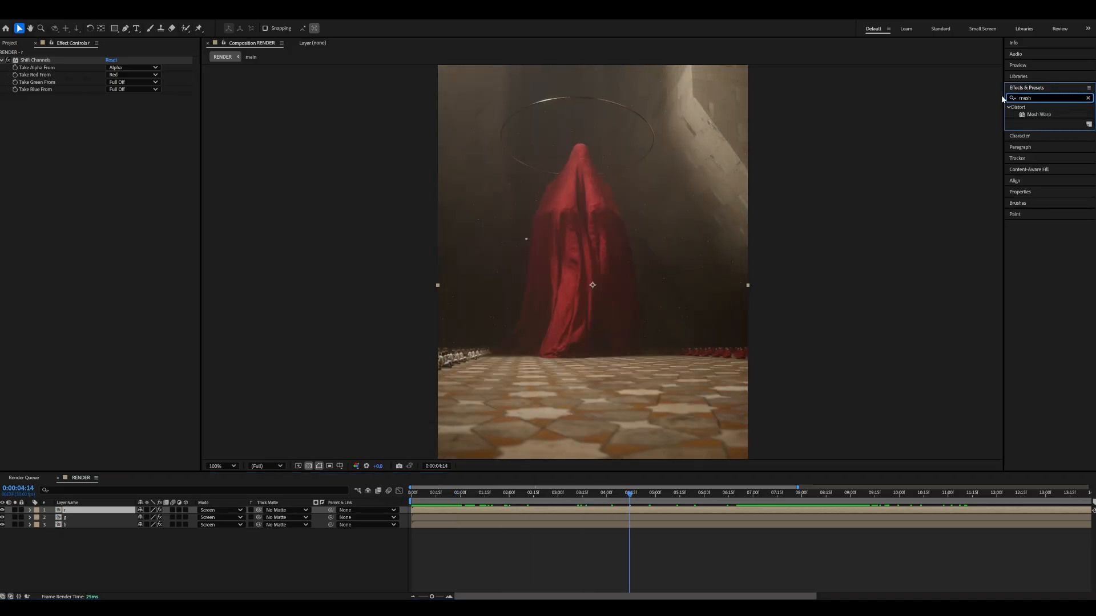
drag(1037, 114, 109, 178)
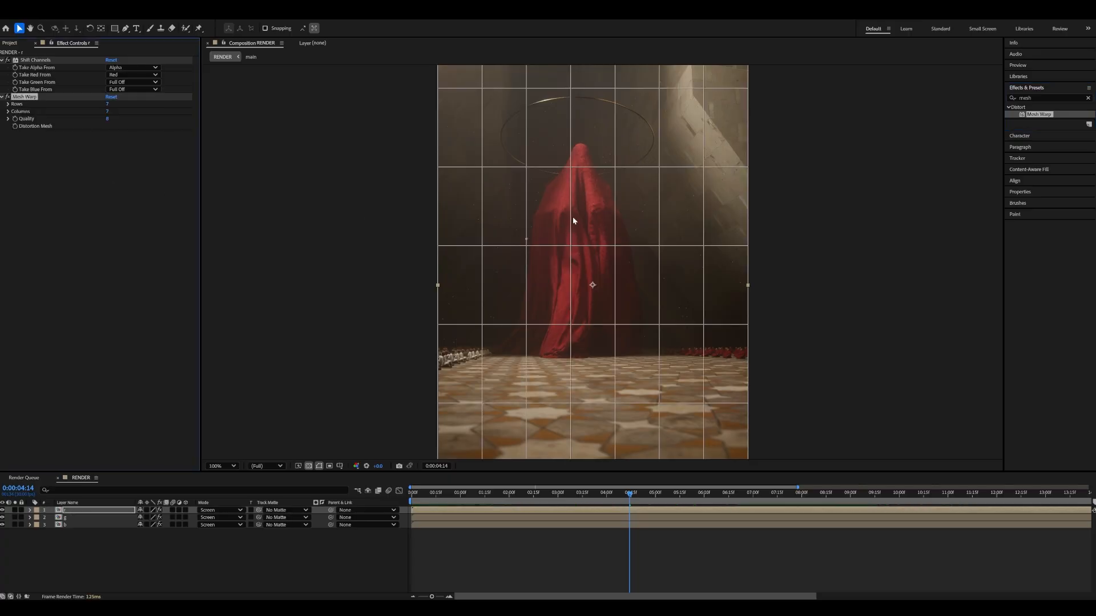
Set the Mesh Warp grid on layer r to 1 row and 1 column
click(107, 104)
text(1)
key(Tab)
text(1)
key(Return)
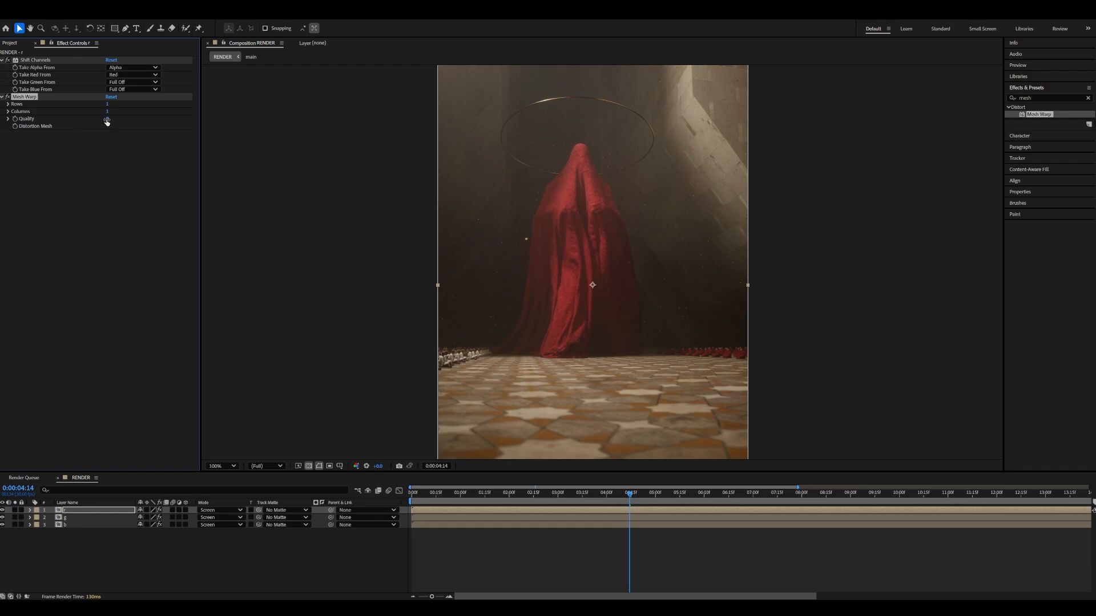
Pull the two upper corner points of layer r's Mesh Warp slightly outward beyond the frame
scroll(538, 133, up, 2)
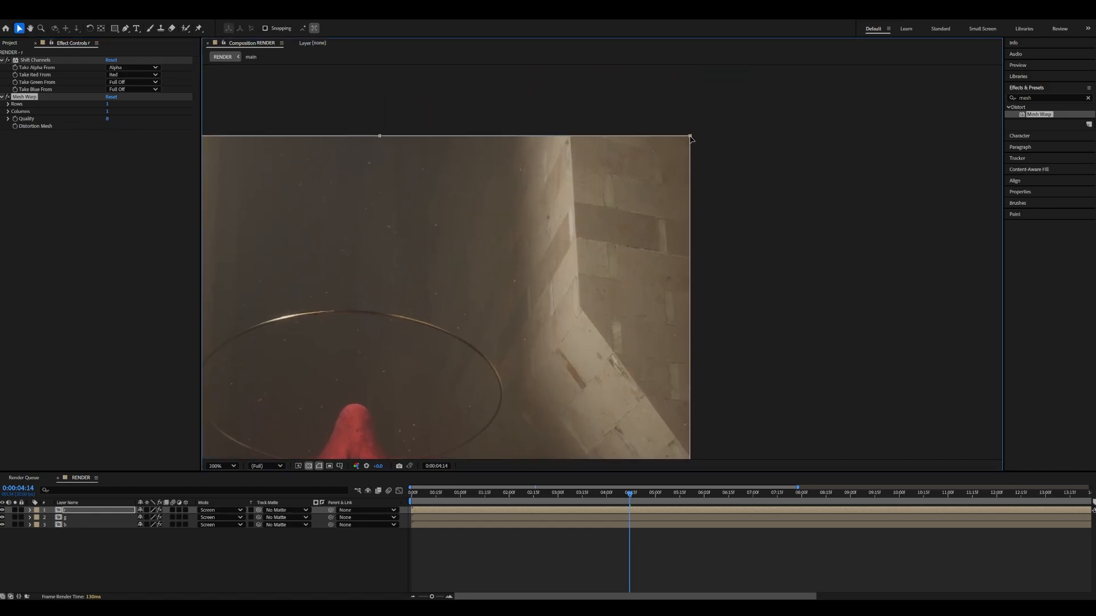
click(691, 137)
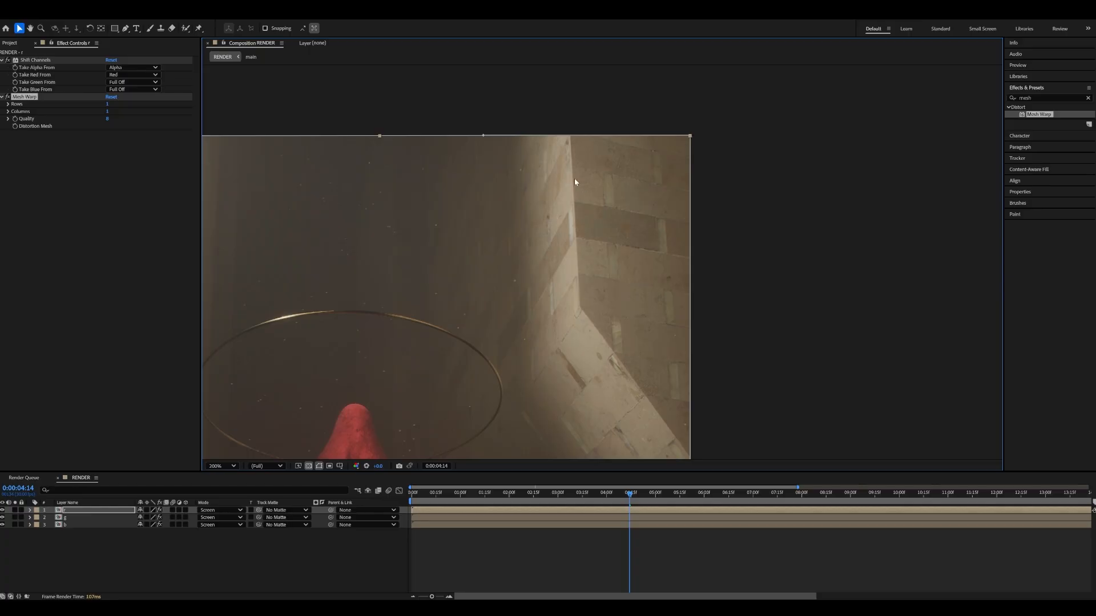
drag(540, 174, 771, 188)
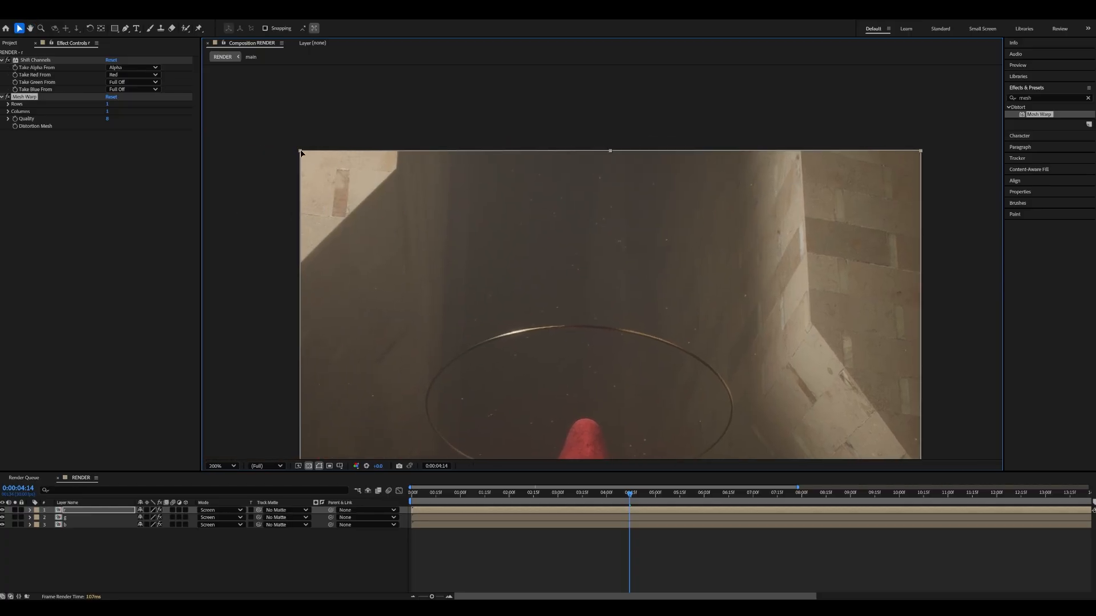
click(301, 152)
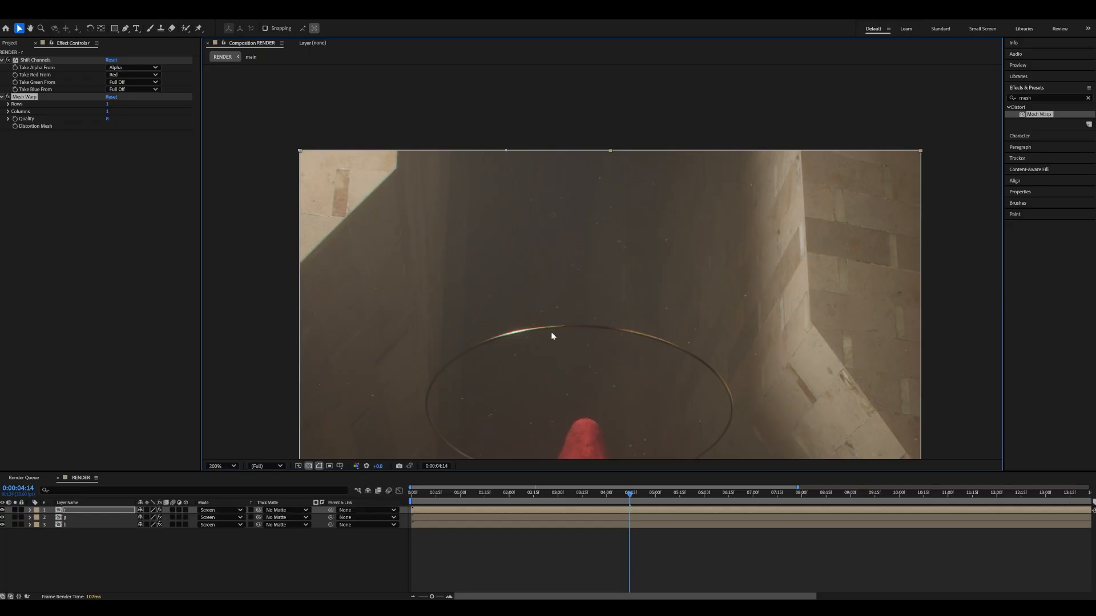
Go to 0:00:11:25 and pull the lower-left corner point of layer r's Mesh Warp slightly outward
drag(552, 335, 541, 105)
drag(578, 240, 567, 114)
drag(526, 398, 636, 198)
drag(426, 302, 458, 140)
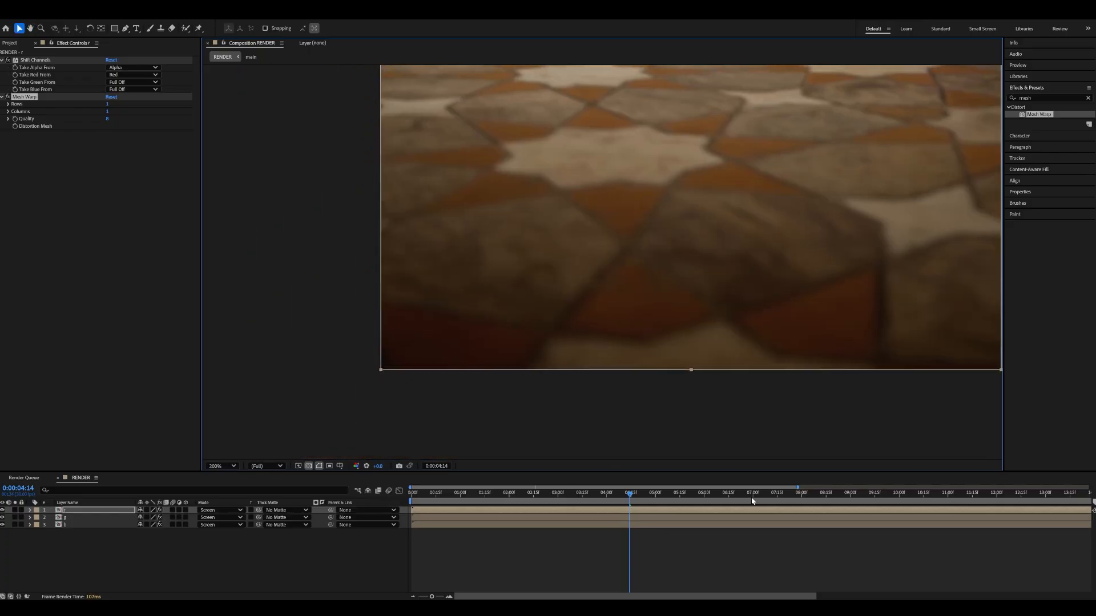
scroll(756, 499, down, 4)
drag(718, 495, 740, 494)
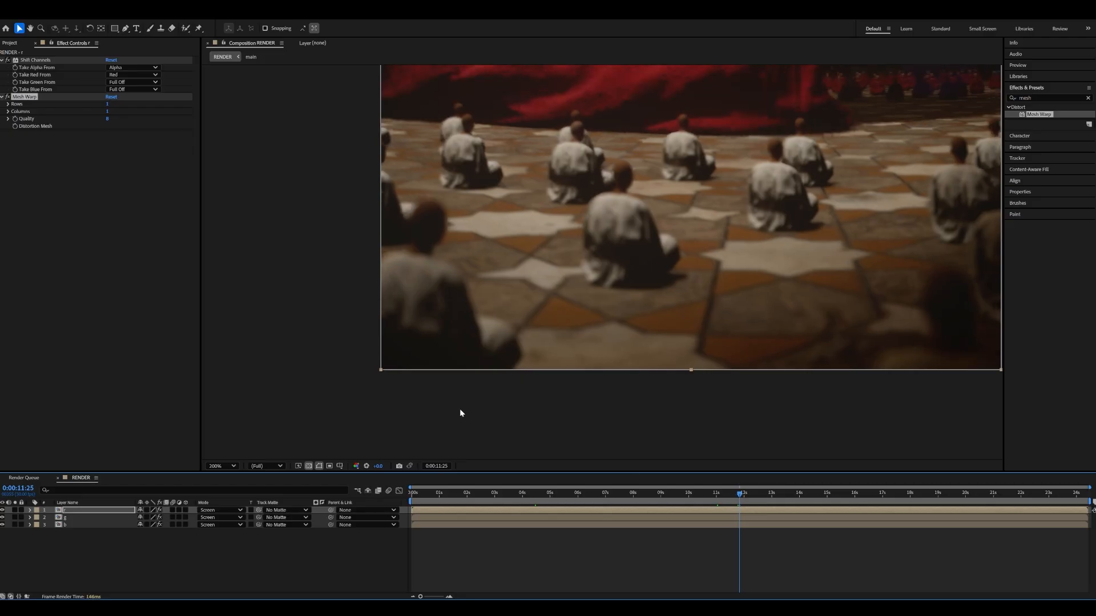
drag(381, 369, 380, 371)
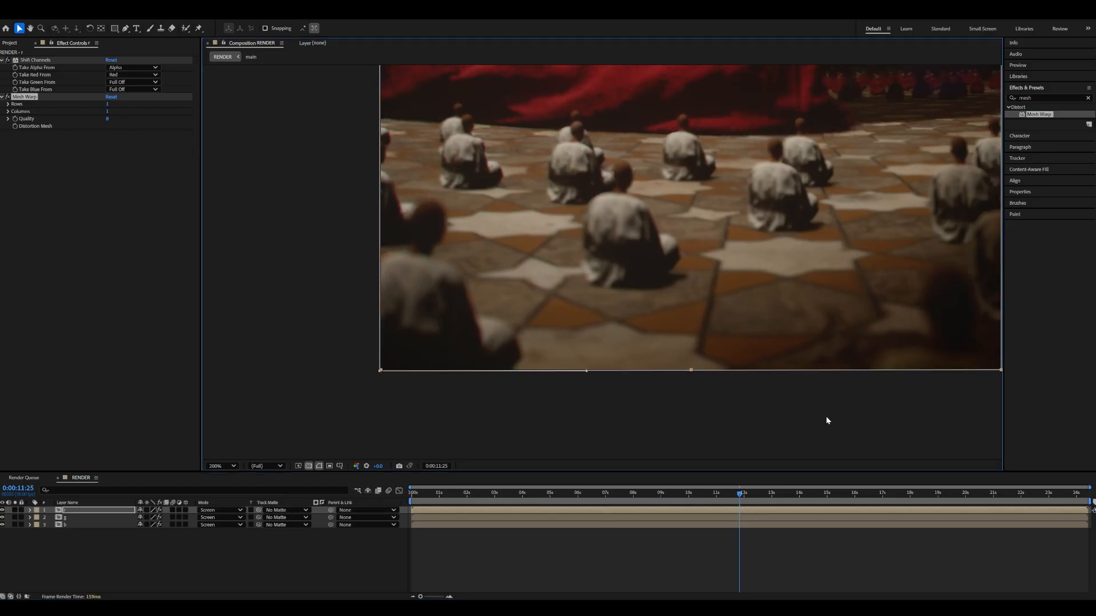
Set the Mesh Warp grid on layer r to 2 rows and 2 columns
scroll(830, 164, down, 1)
drag(824, 141, 790, 314)
drag(726, 169, 700, 168)
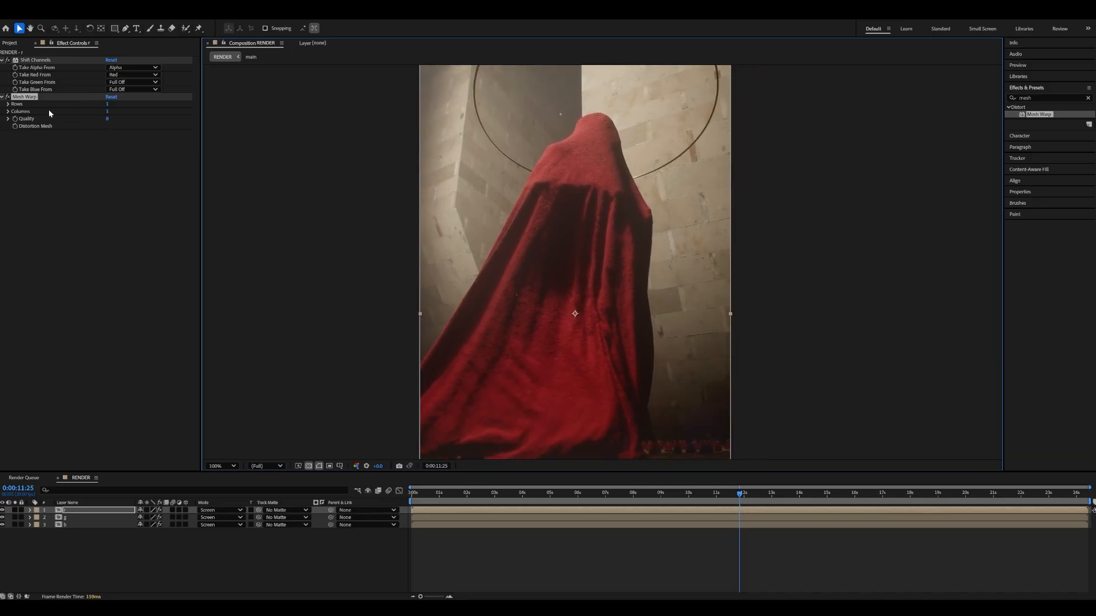
click(106, 104)
text(2)
key(Return)
click(107, 112)
text(2)
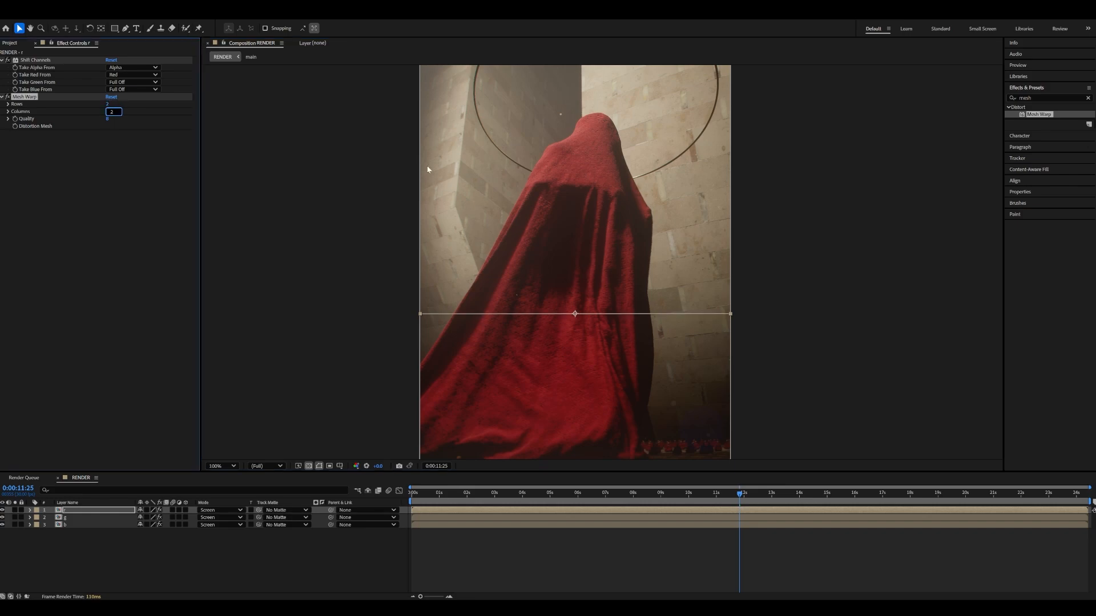
key(Return)
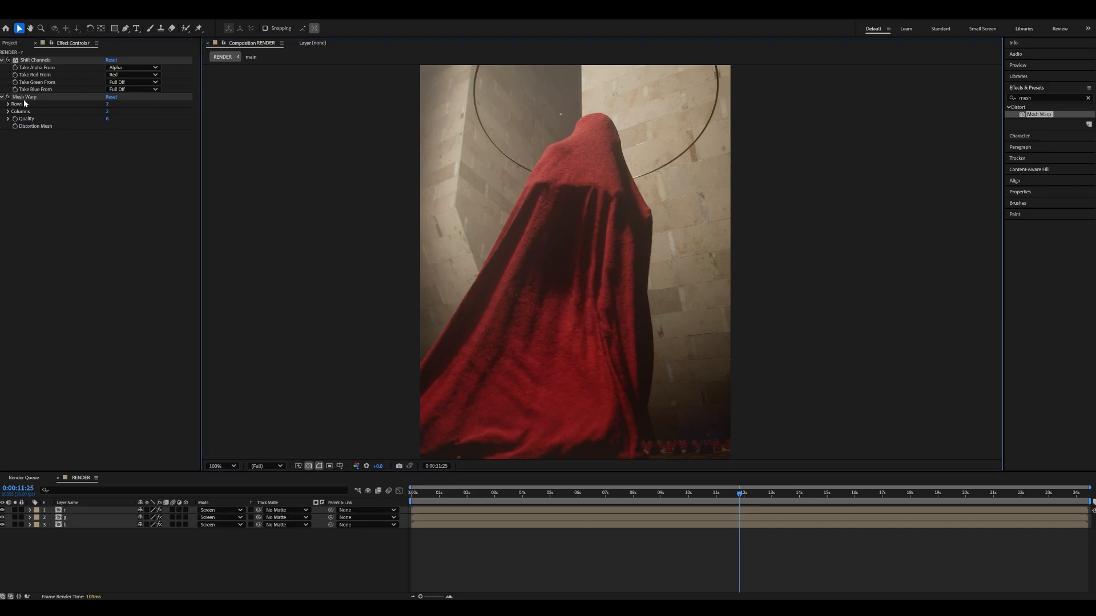
Delete the Mesh Warp effect from layer r
drag(605, 195, 597, 220)
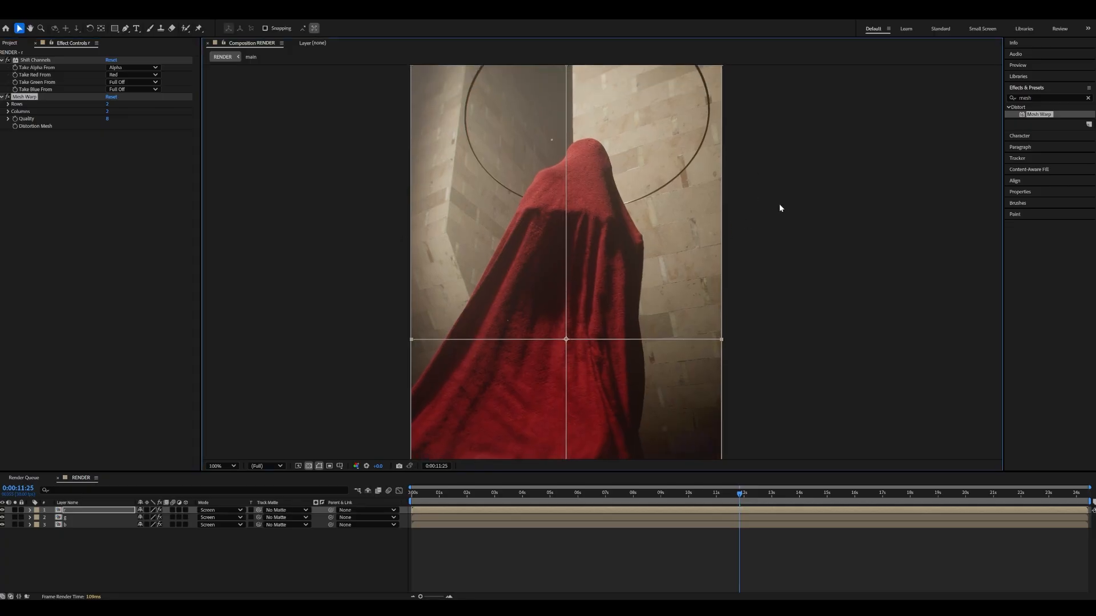
click(26, 97)
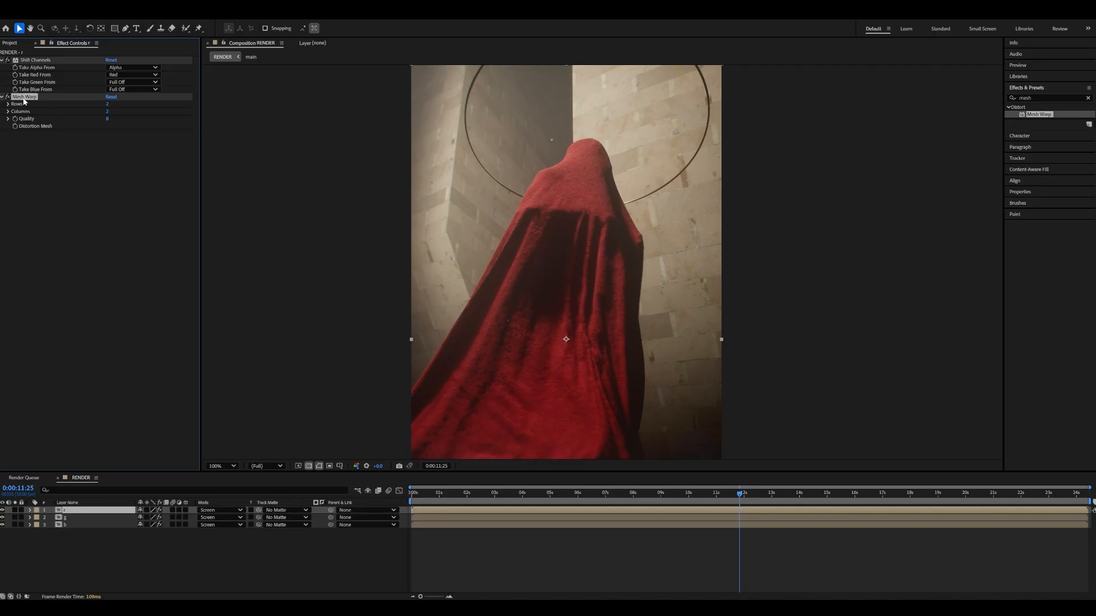
key(Delete)
Examine the figure and floor close up at the first frame and at 0:00:08:25
key(Home)
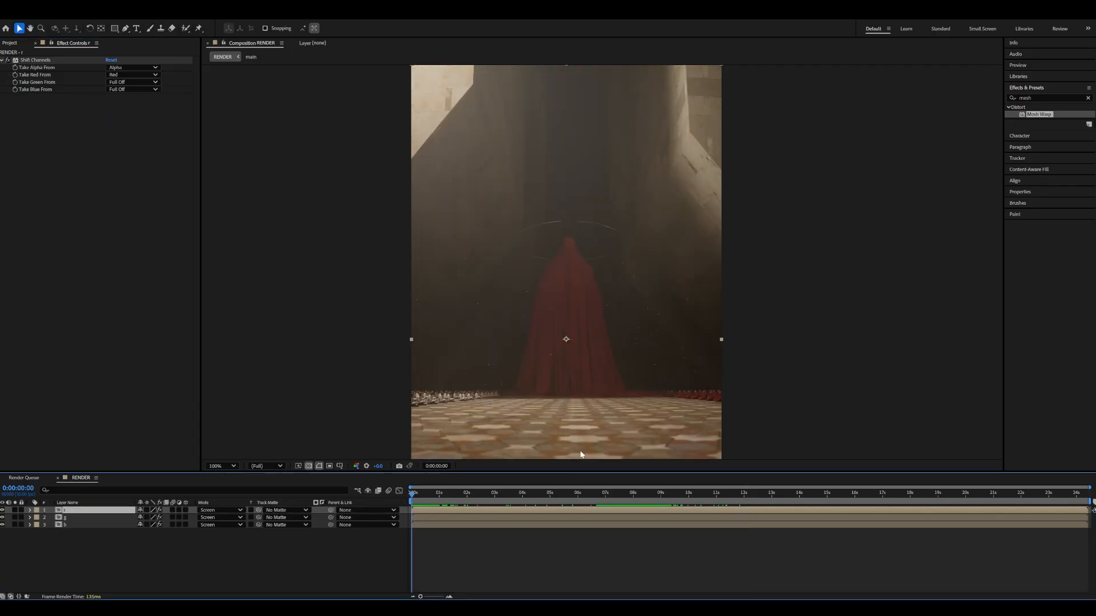
drag(554, 371, 600, 290)
scroll(526, 363, up, 2)
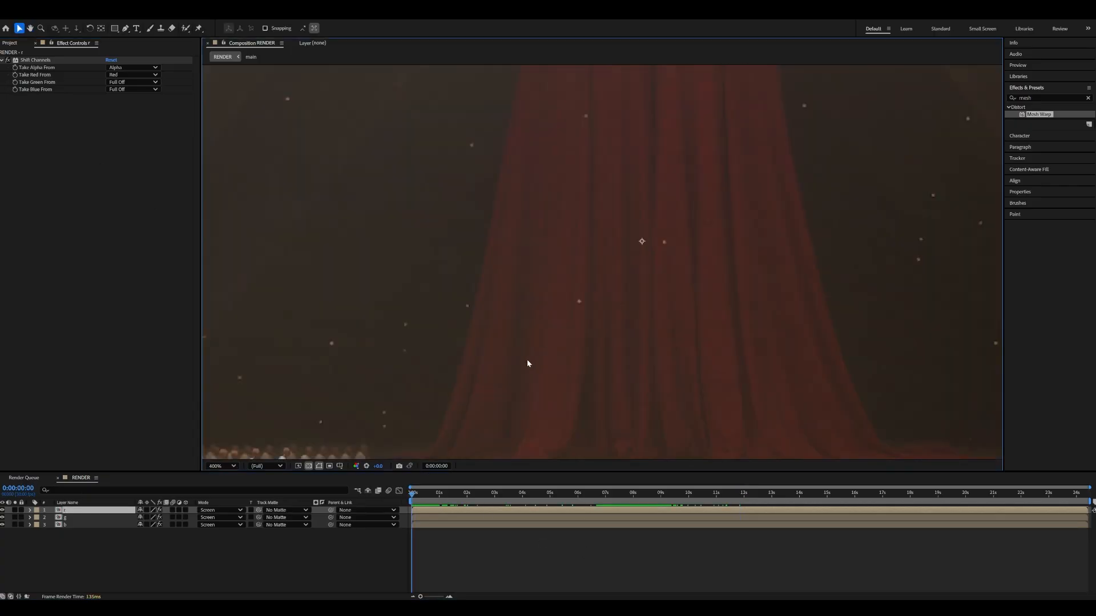
drag(538, 330, 585, 198)
scroll(532, 253, down, 1)
drag(531, 255, 591, 220)
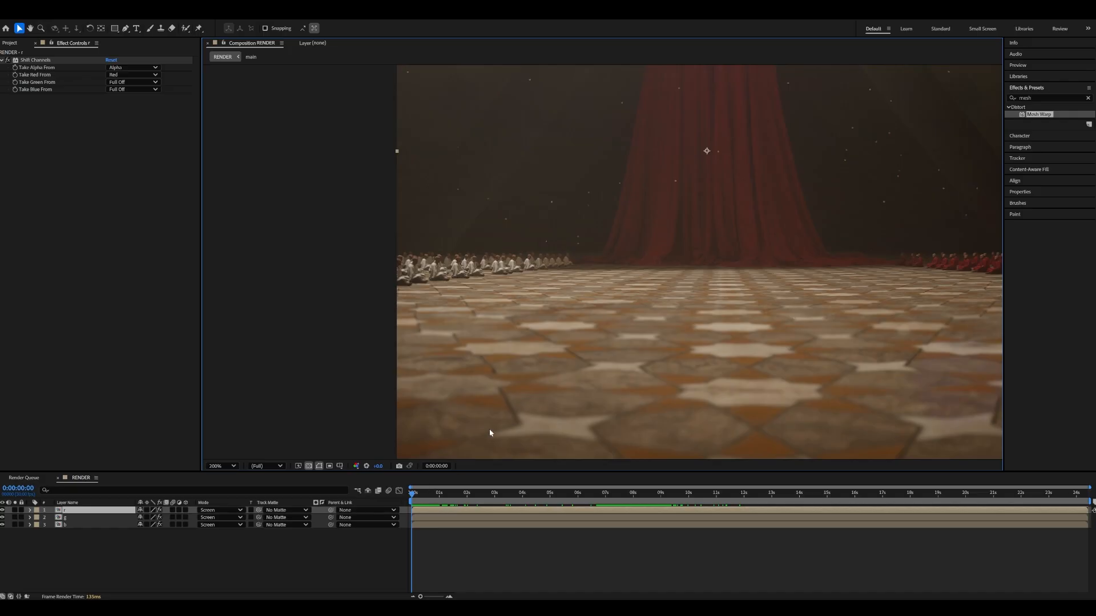
drag(514, 494, 656, 495)
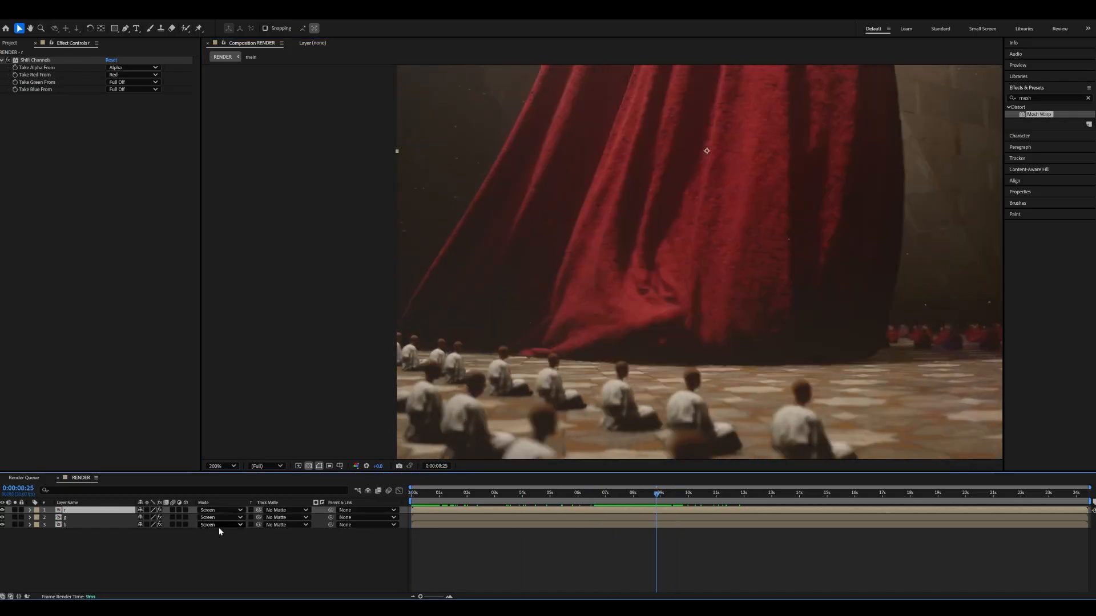
Shift the colour channel layers slightly against each other in time at the start of the composition
key(Home)
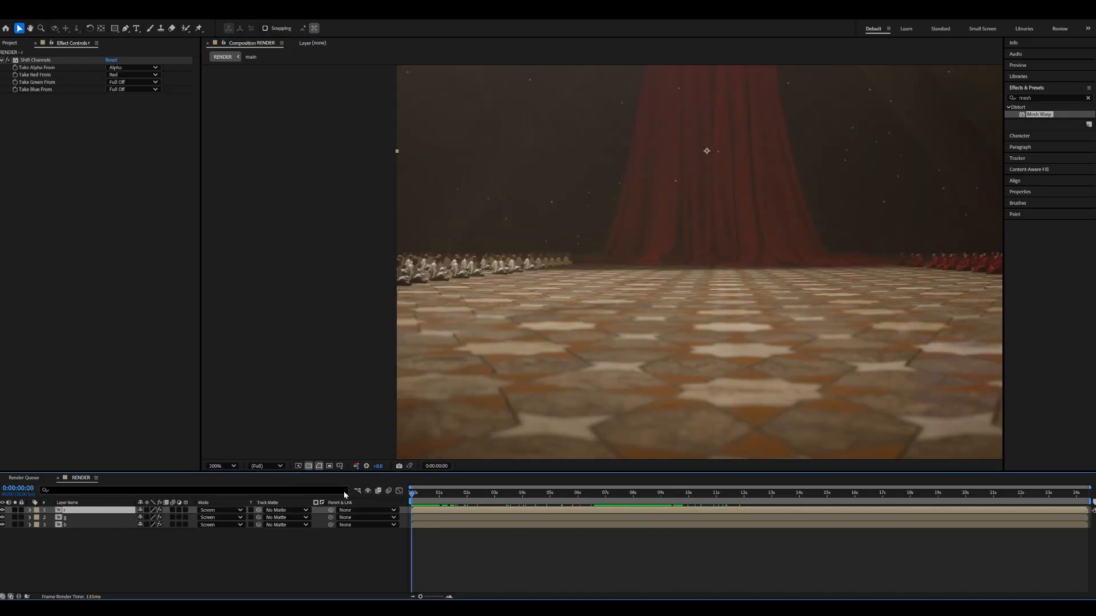
drag(420, 596, 469, 594)
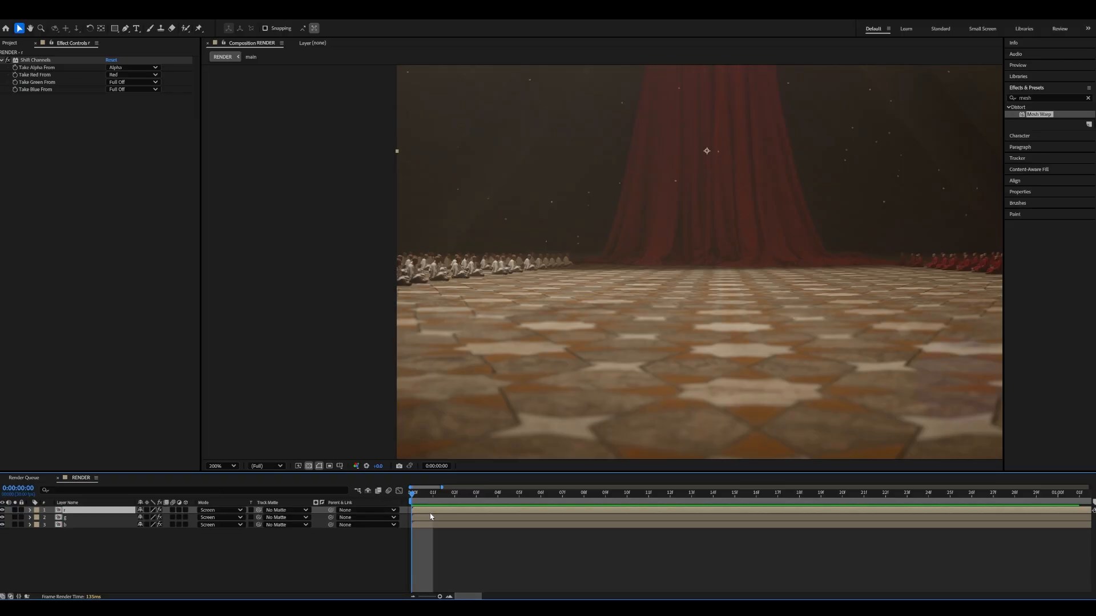
drag(414, 495, 774, 492)
scroll(749, 490, down, 10)
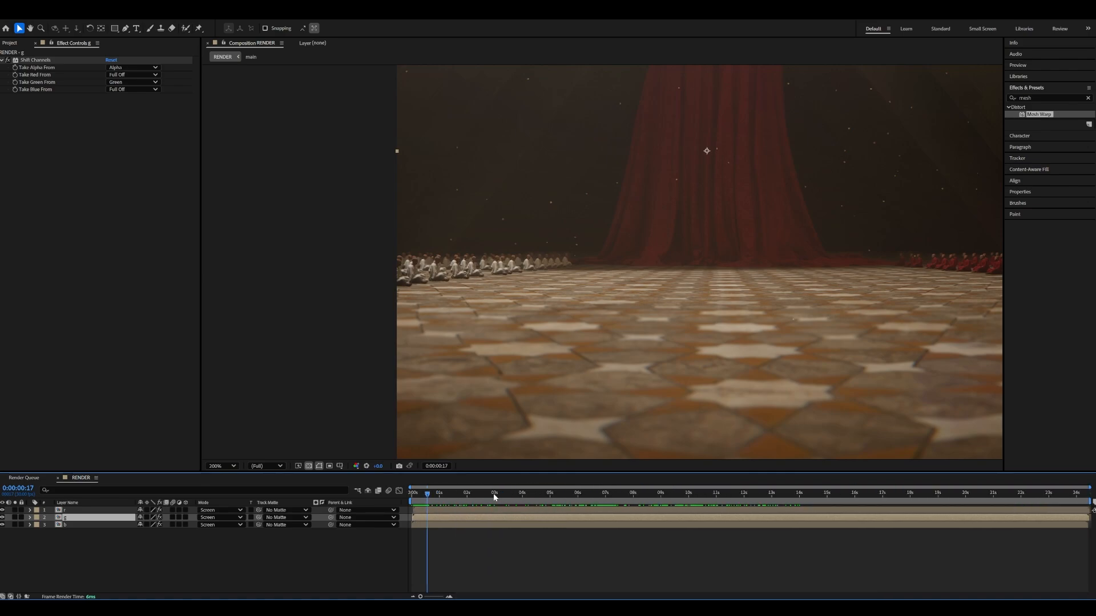
Go to 0:00:07:05 and examine the colour fringing on the seated people and the red figure
drag(495, 496, 610, 495)
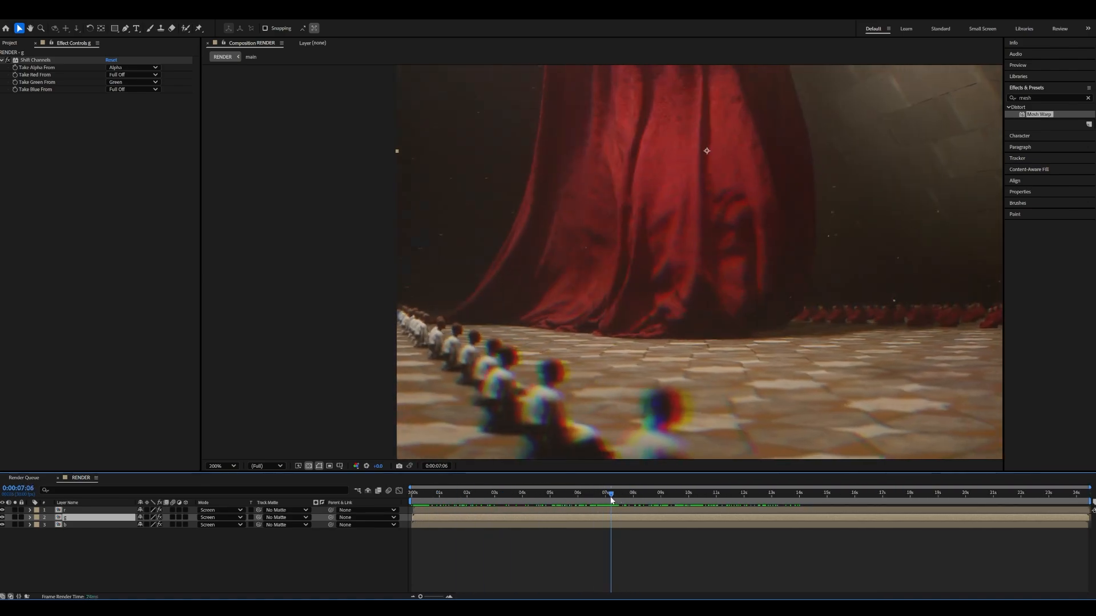
scroll(661, 312, down, 2)
scroll(659, 263, down, 2)
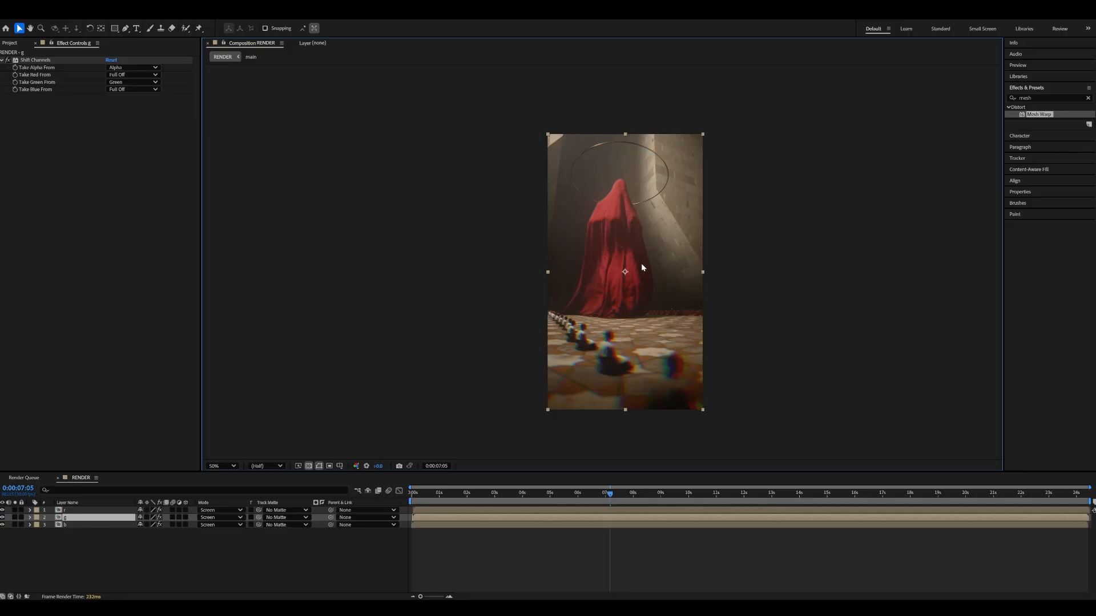
scroll(641, 264, up, 2)
drag(651, 323, 645, 264)
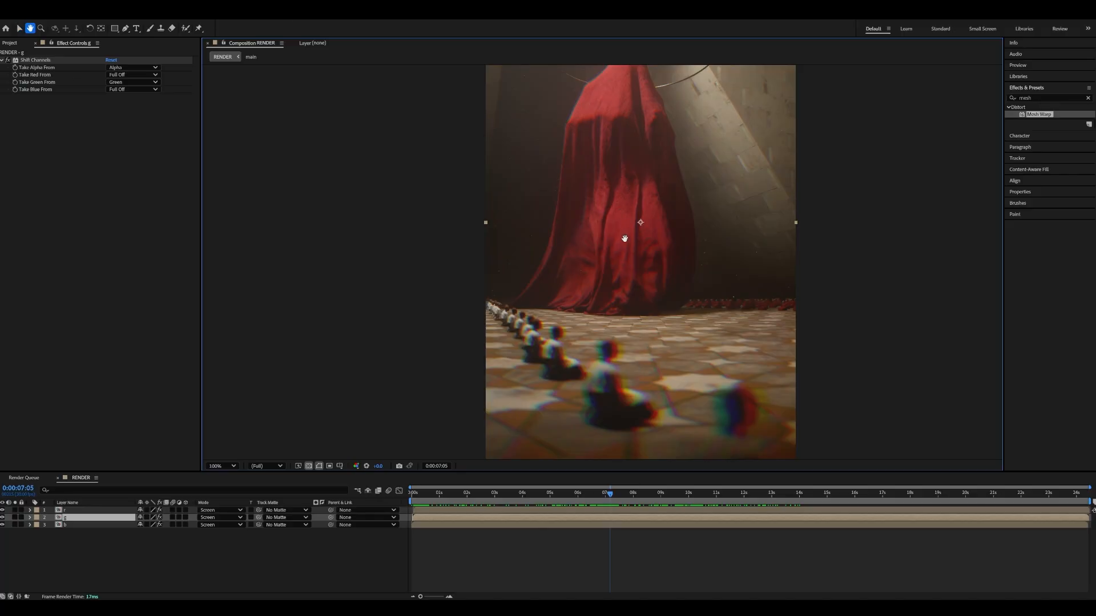
drag(616, 222, 608, 308)
drag(644, 244, 643, 264)
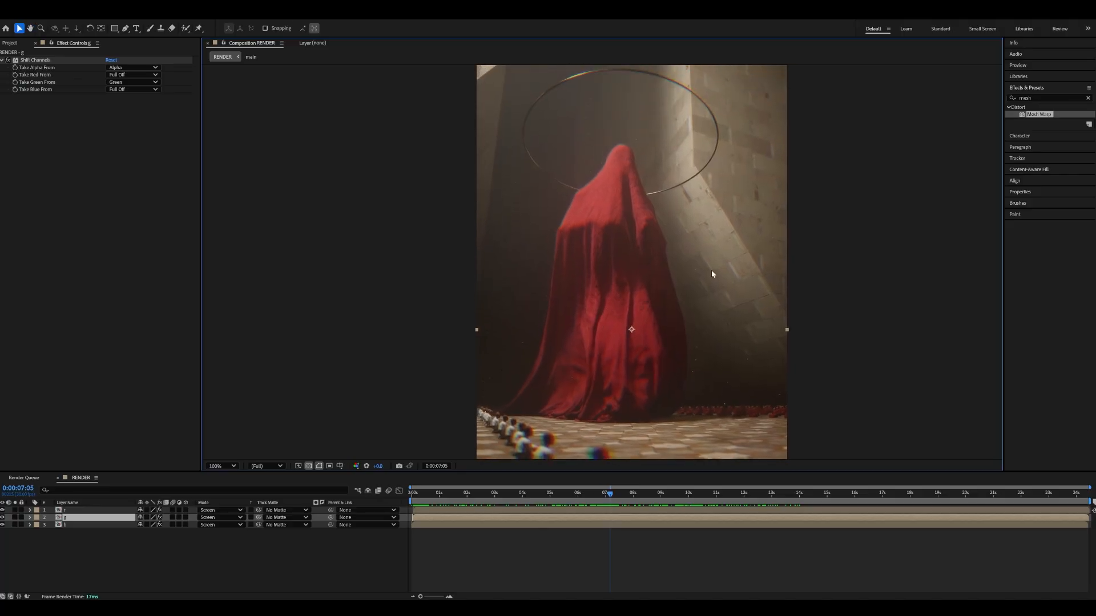